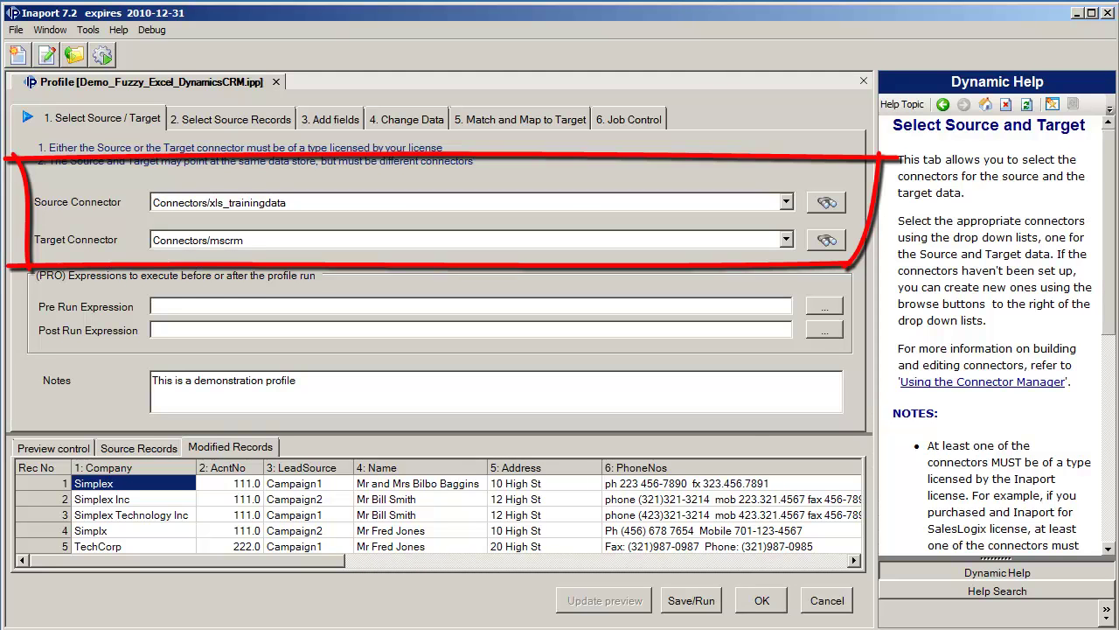
- Review the mscrm connector's settings through the Connector Manager and close both dialogs without saving
{"action": "left_click", "coordinate": [826, 202]}
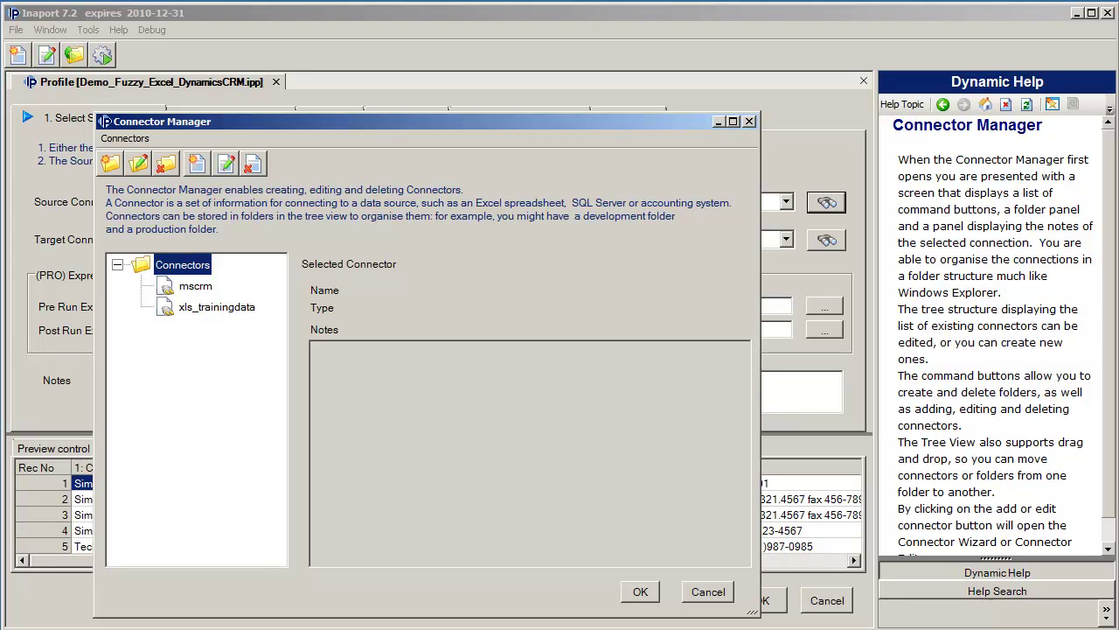
{"action": "double_click", "coordinate": [195, 286]}
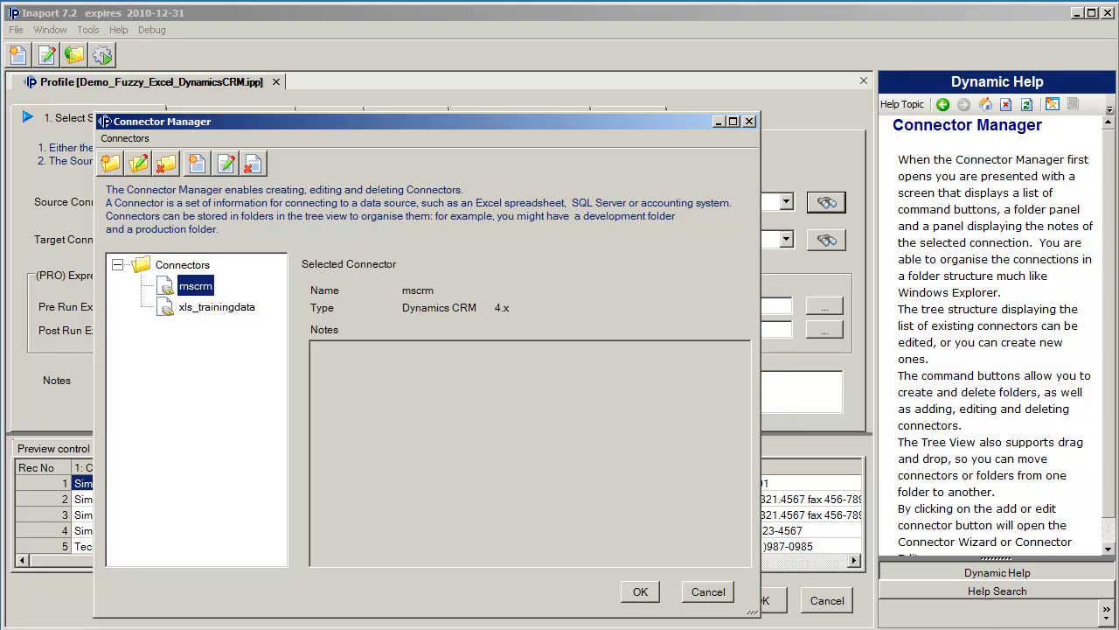
{"action": "left_click_drag", "start_coordinate": [289, 141], "coordinate": [331, 77]}
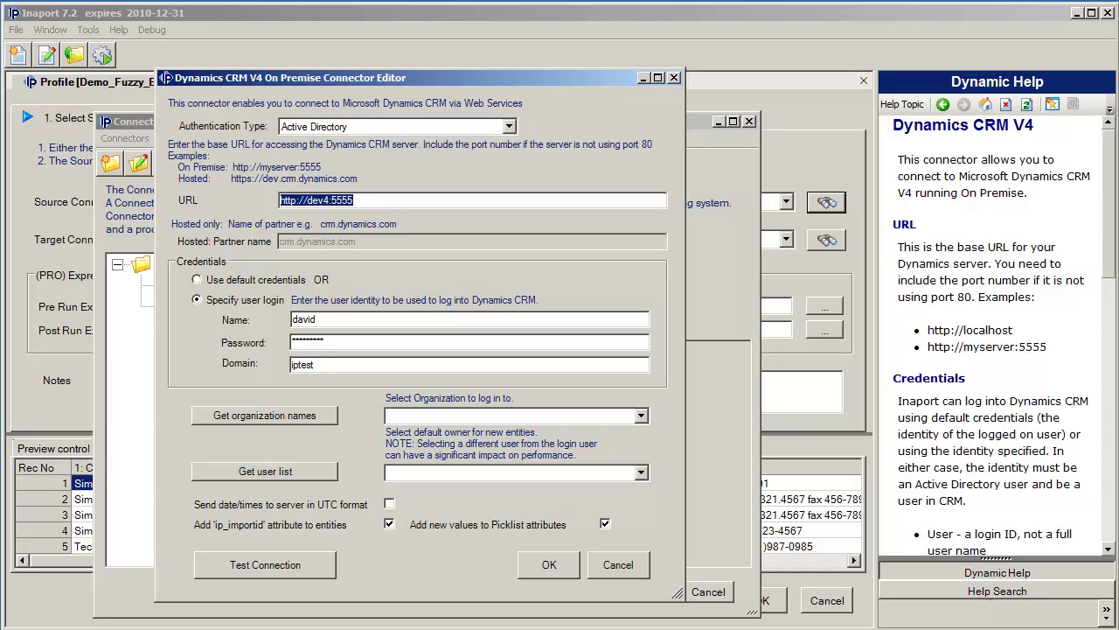
{"action": "left_click", "coordinate": [618, 565]}
{"action": "left_click", "coordinate": [708, 592]}
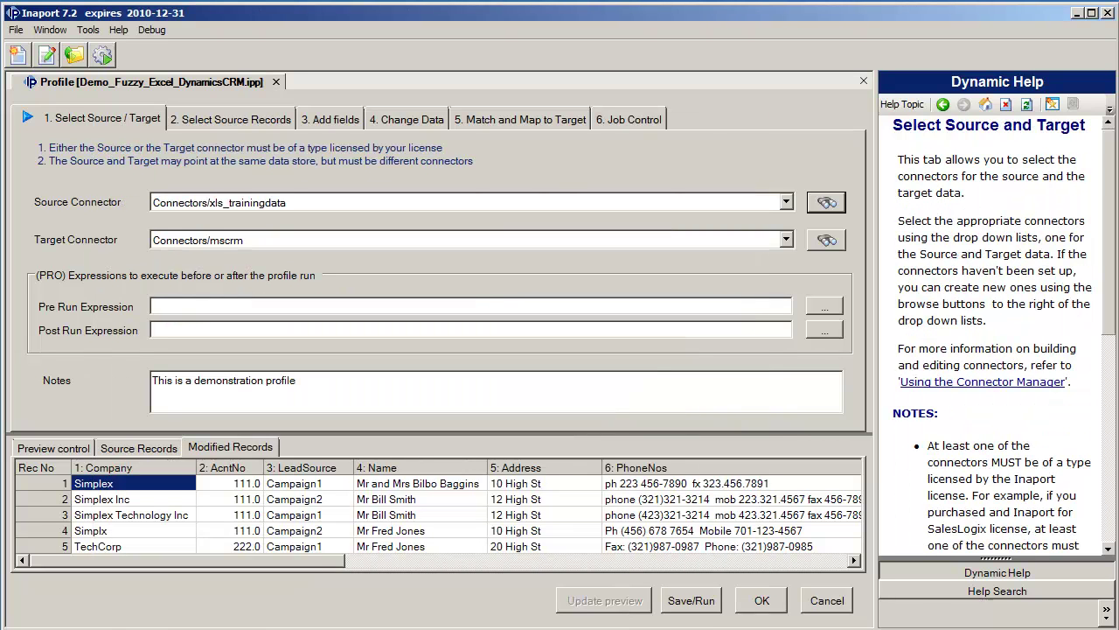
- Check which connectors are available for the profile's source and target
{"action": "left_click", "coordinate": [786, 202]}
{"action": "left_click", "coordinate": [786, 202]}
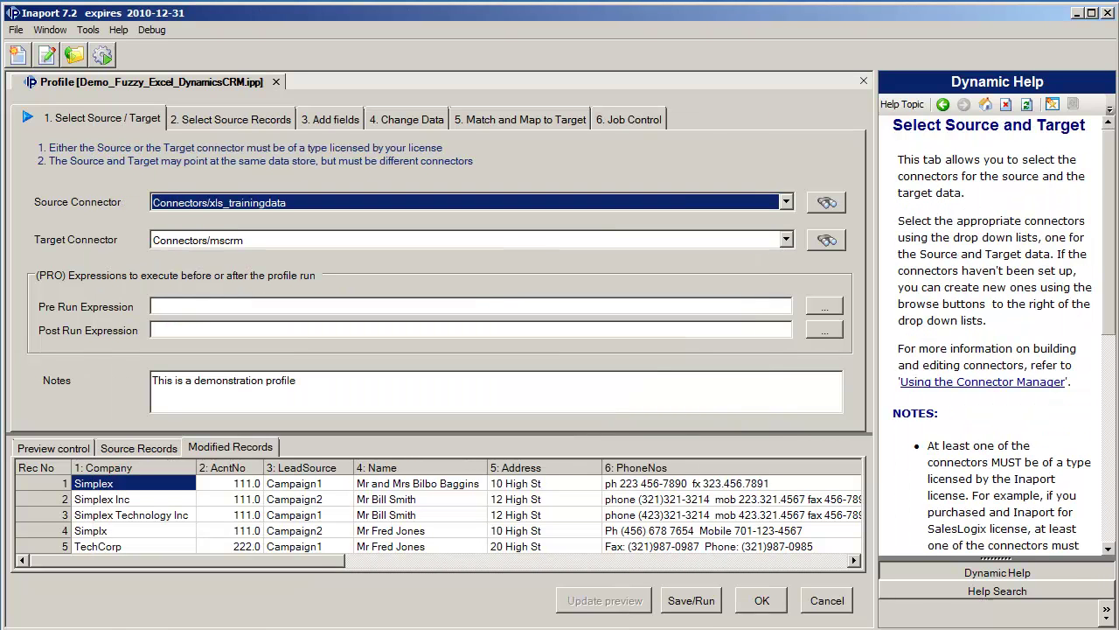
{"action": "left_click", "coordinate": [786, 240]}
{"action": "left_click", "coordinate": [786, 239]}
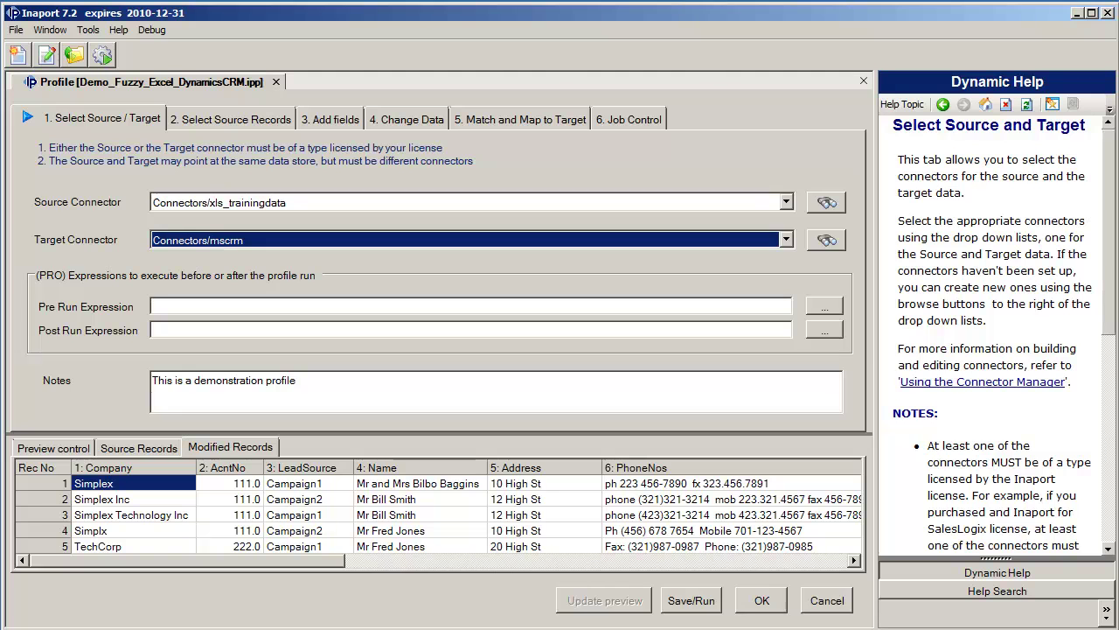
- Review the source record selection, including the available source tables and the SQL SELECT statement
{"action": "left_click", "coordinate": [231, 119]}
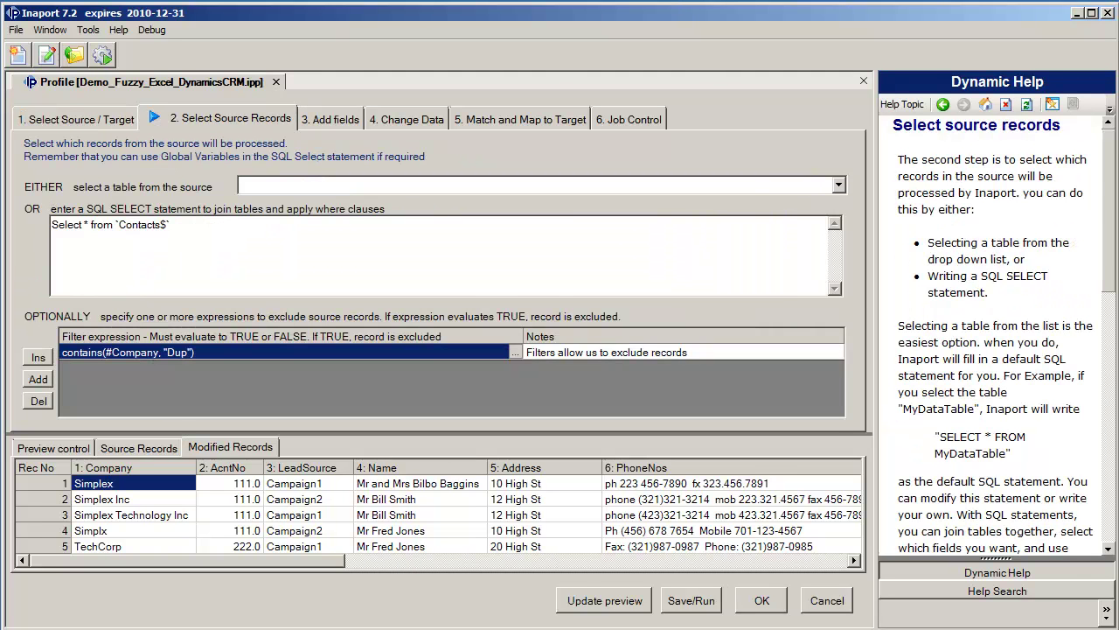
{"action": "key", "text": "alt+Down"}
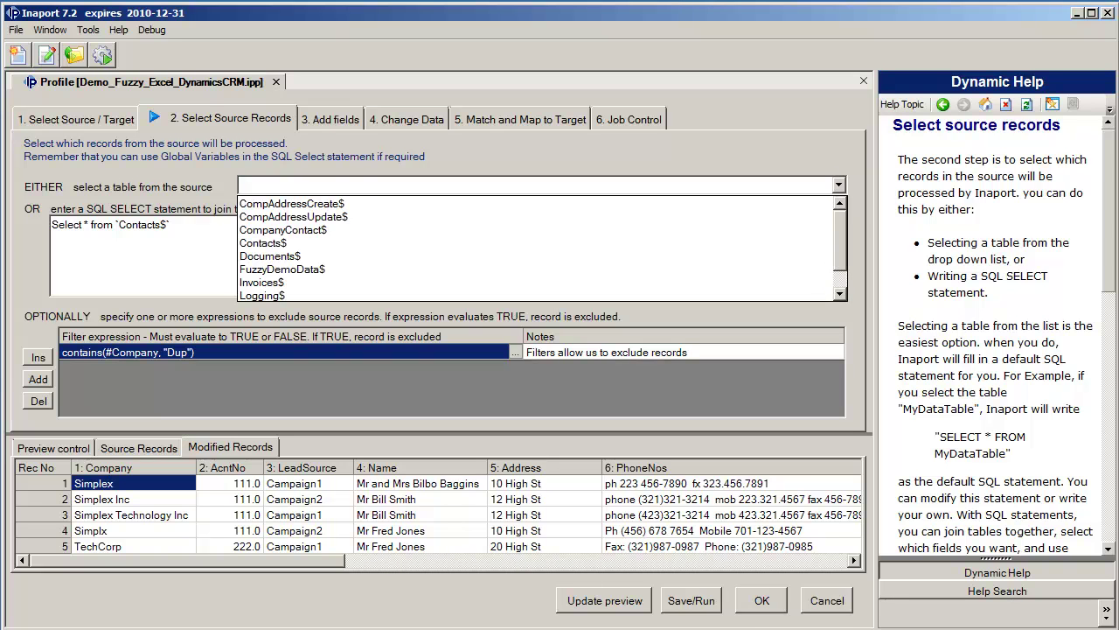
{"action": "key", "text": "Escape"}
{"action": "left_click_drag", "start_coordinate": [172, 224], "coordinate": [51, 225]}
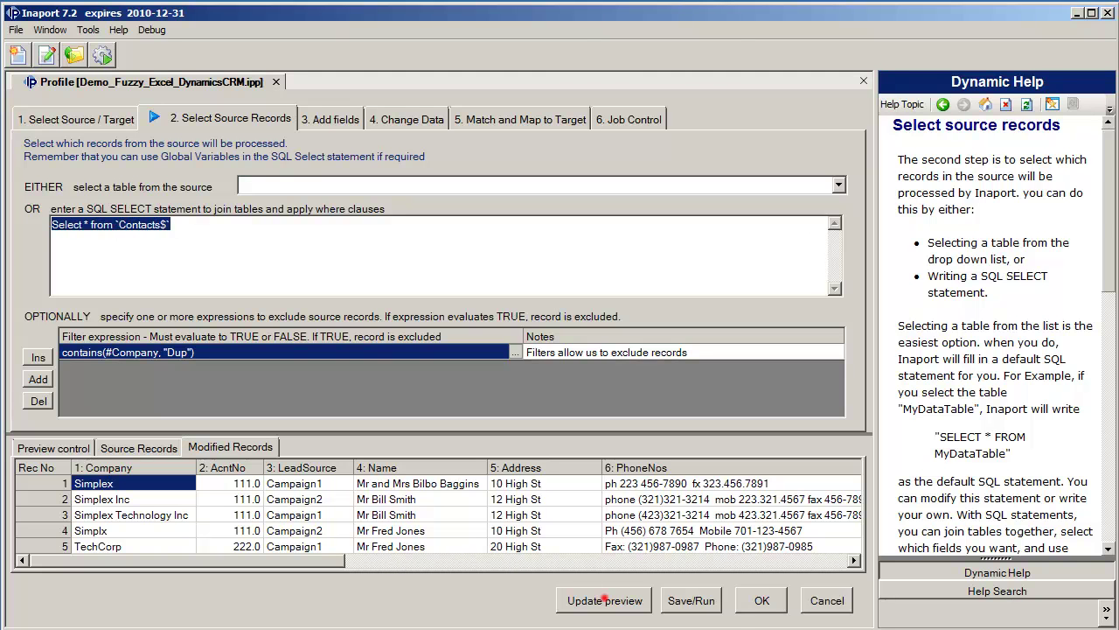
- Refresh the record preview and increase the number of records to preview
{"action": "left_click", "coordinate": [597, 606]}
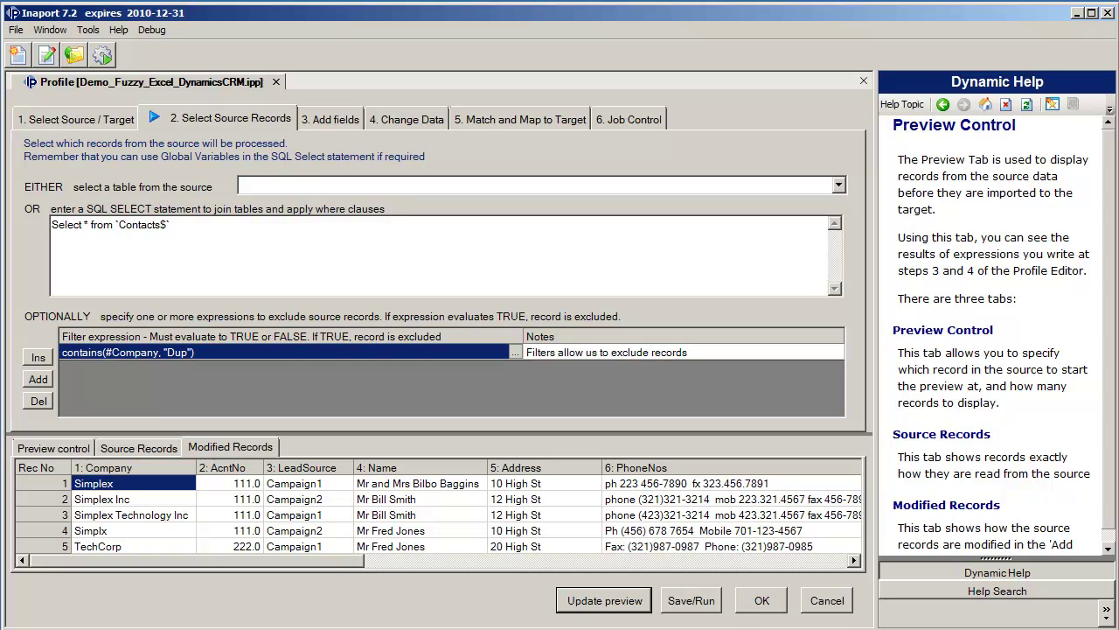
{"action": "left_click", "coordinate": [53, 448]}
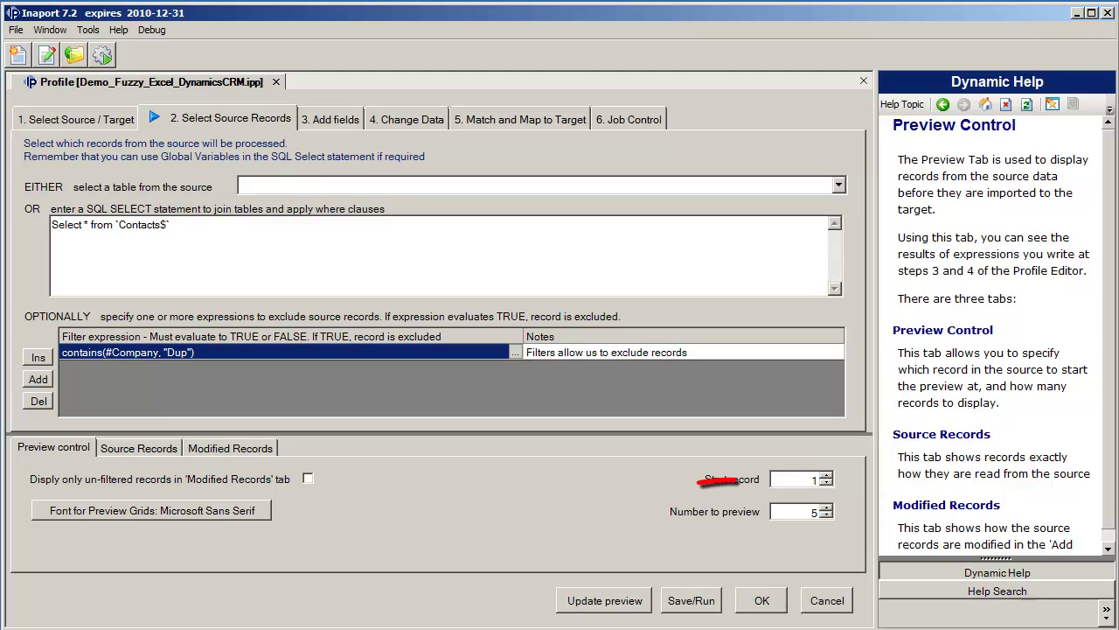
{"action": "left_click", "coordinate": [826, 507]}
{"action": "left_click", "coordinate": [826, 507]}
{"action": "left_click", "coordinate": [826, 507]}
{"action": "left_click", "coordinate": [826, 507]}
{"action": "left_click", "coordinate": [826, 507]}
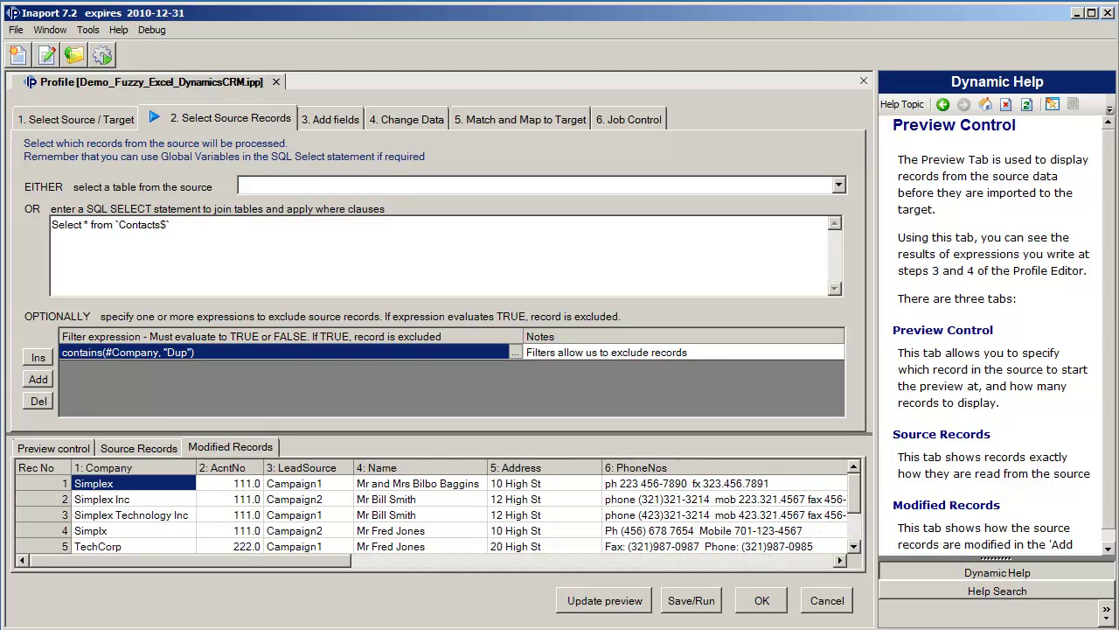
- Compare record 9 in the modified records preview with the same record in the source records
{"action": "scroll", "coordinate": [431, 507], "scroll_direction": "down", "scroll_amount": 2}
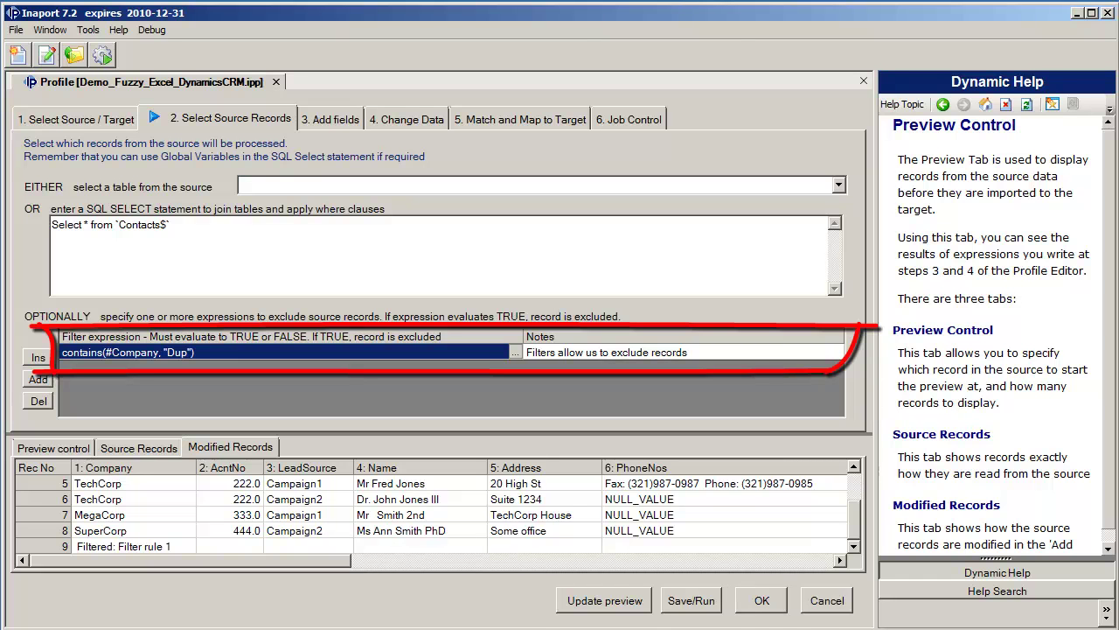
{"action": "left_click", "coordinate": [133, 547]}
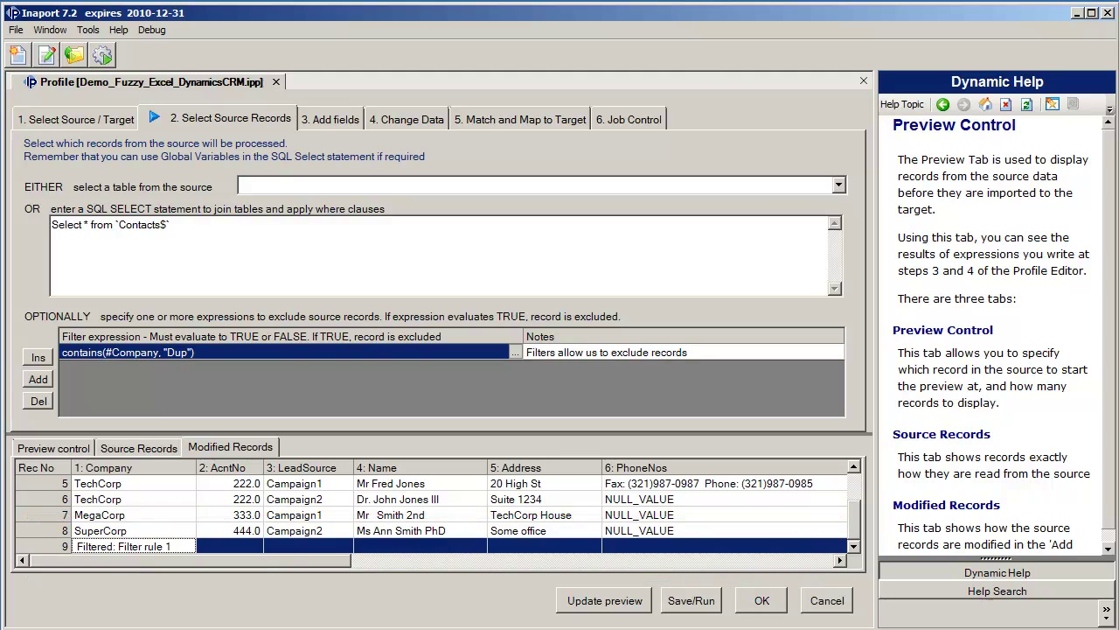
{"action": "left_click", "coordinate": [139, 448]}
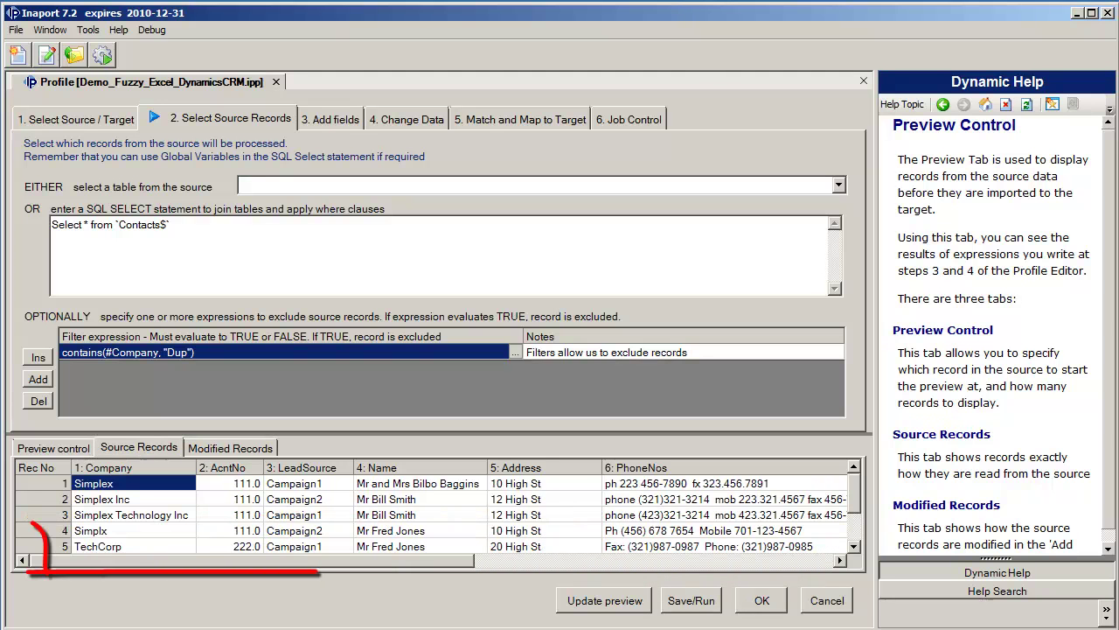
{"action": "scroll", "coordinate": [432, 514], "scroll_direction": "down", "scroll_amount": 2}
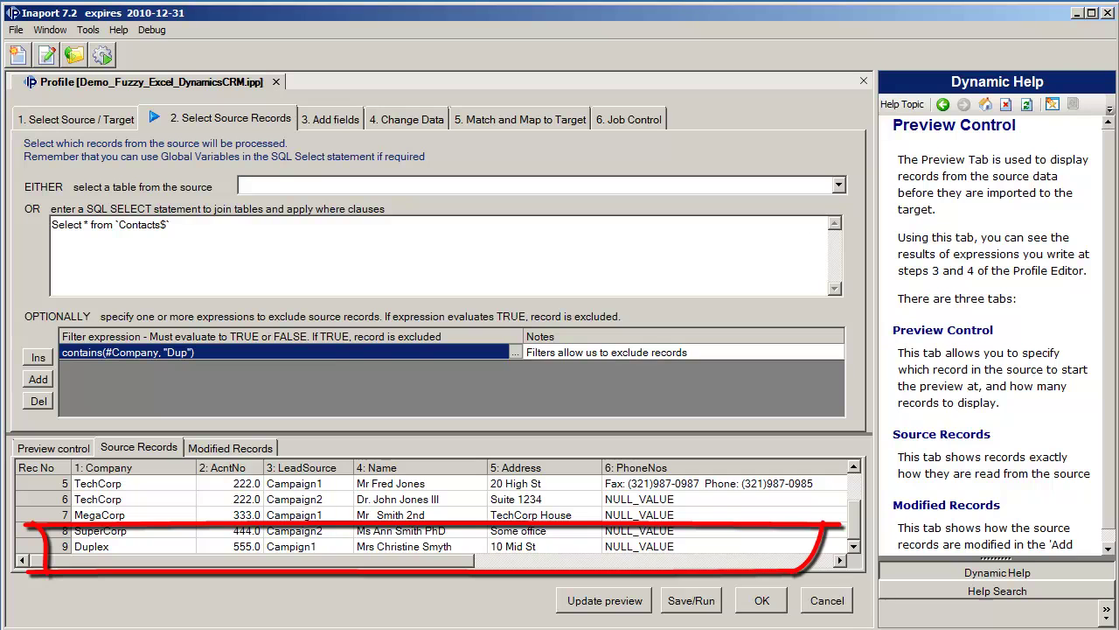
{"action": "left_click", "coordinate": [131, 547]}
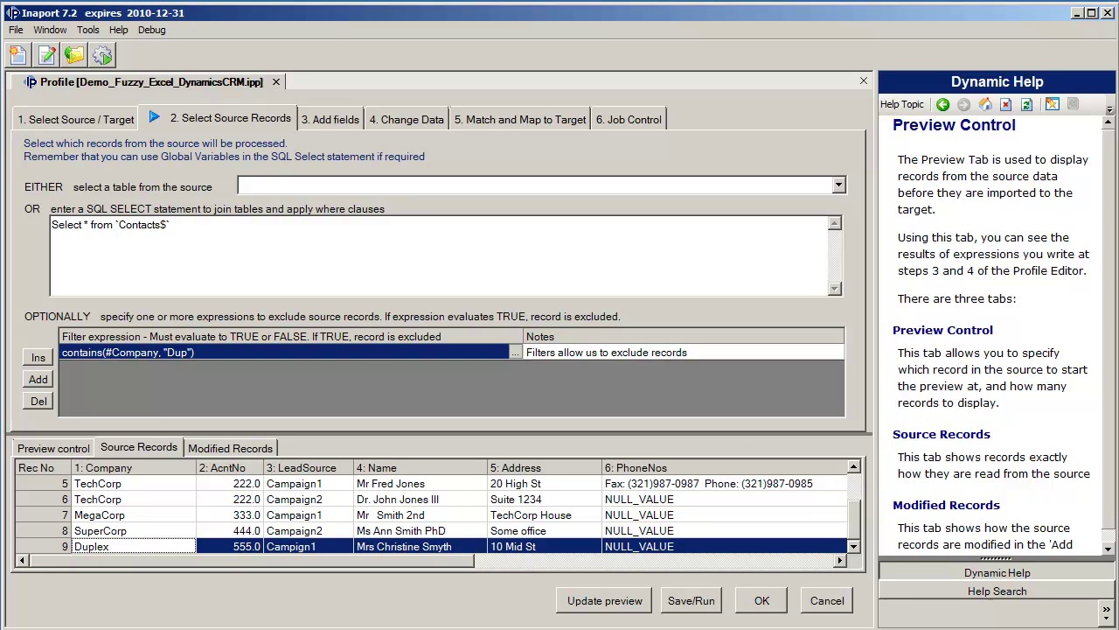
- Add a new field named demo to the source record
{"action": "left_click", "coordinate": [331, 119]}
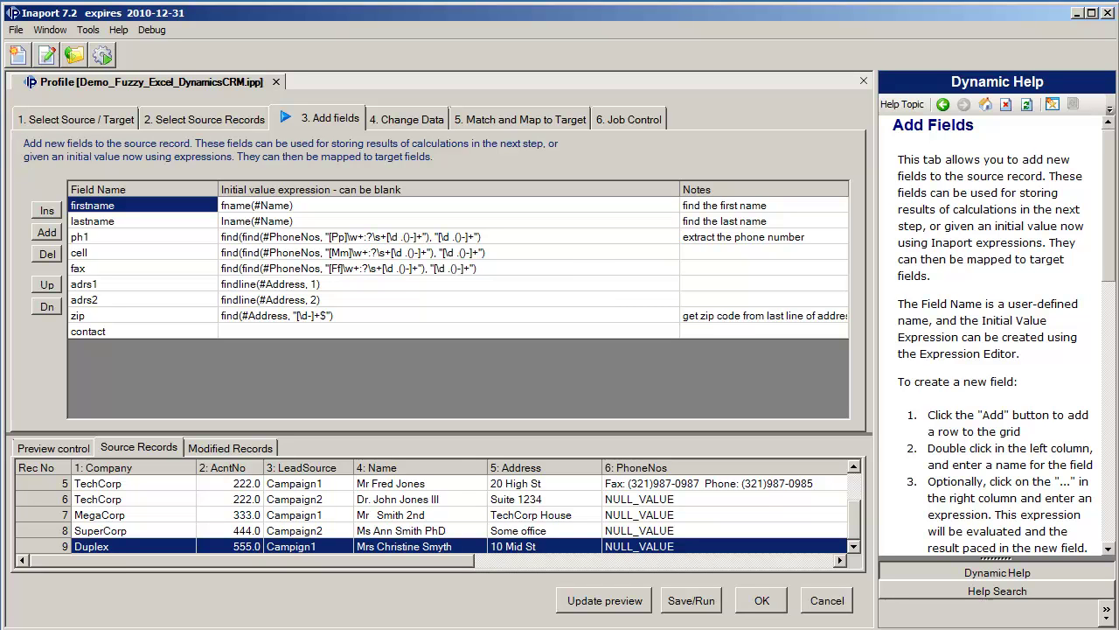
{"action": "left_click", "coordinate": [48, 232]}
{"action": "double_click", "coordinate": [114, 346]}
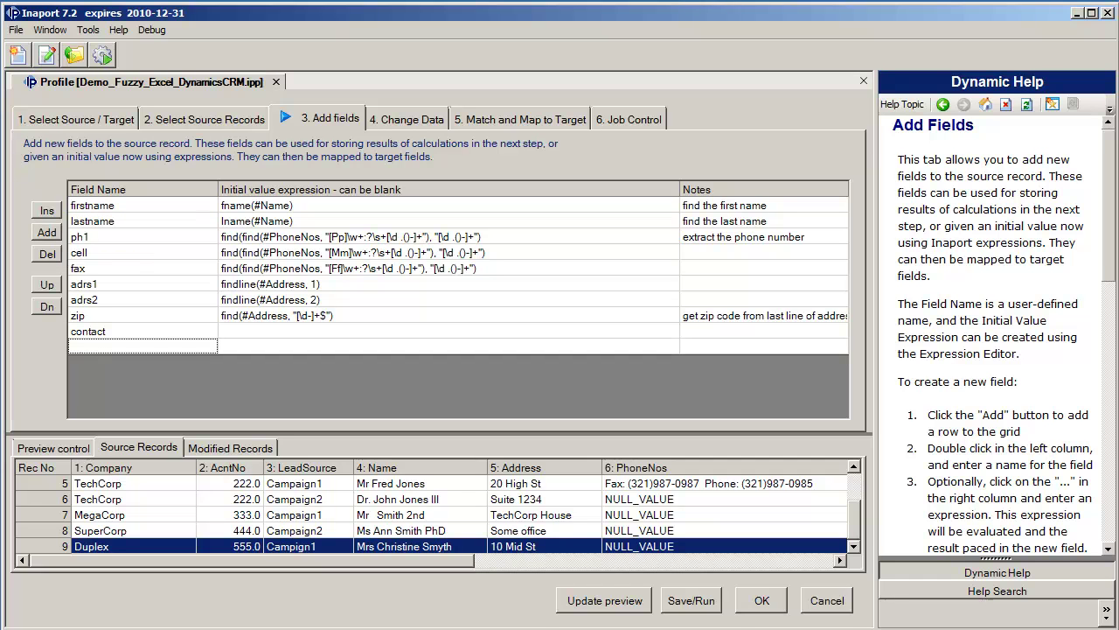
{"action": "type", "text": "demo"}
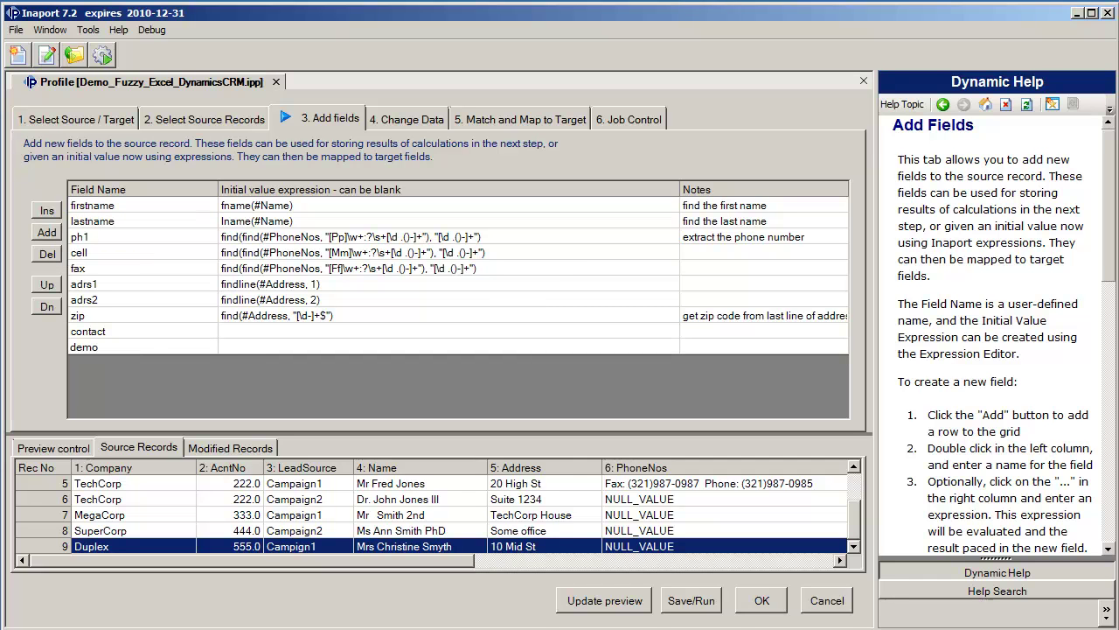
- Build the initial value expression fname(#Name) for the demo field in the Expression Editor, using the fname contact-name function and the Name field
{"action": "left_click", "coordinate": [272, 346]}
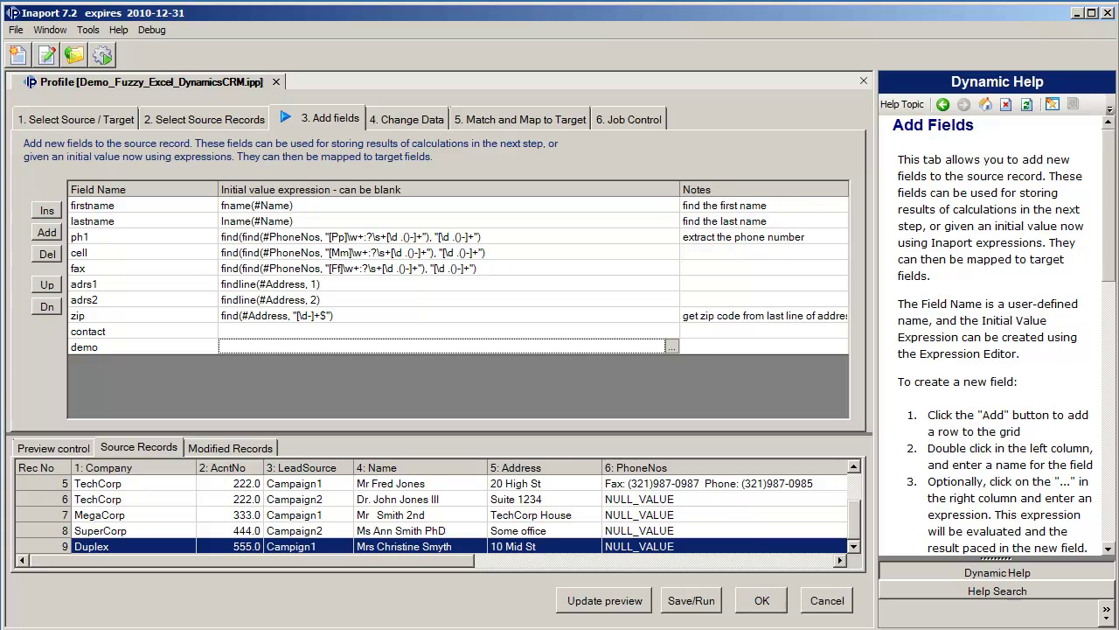
{"action": "left_click", "coordinate": [673, 347]}
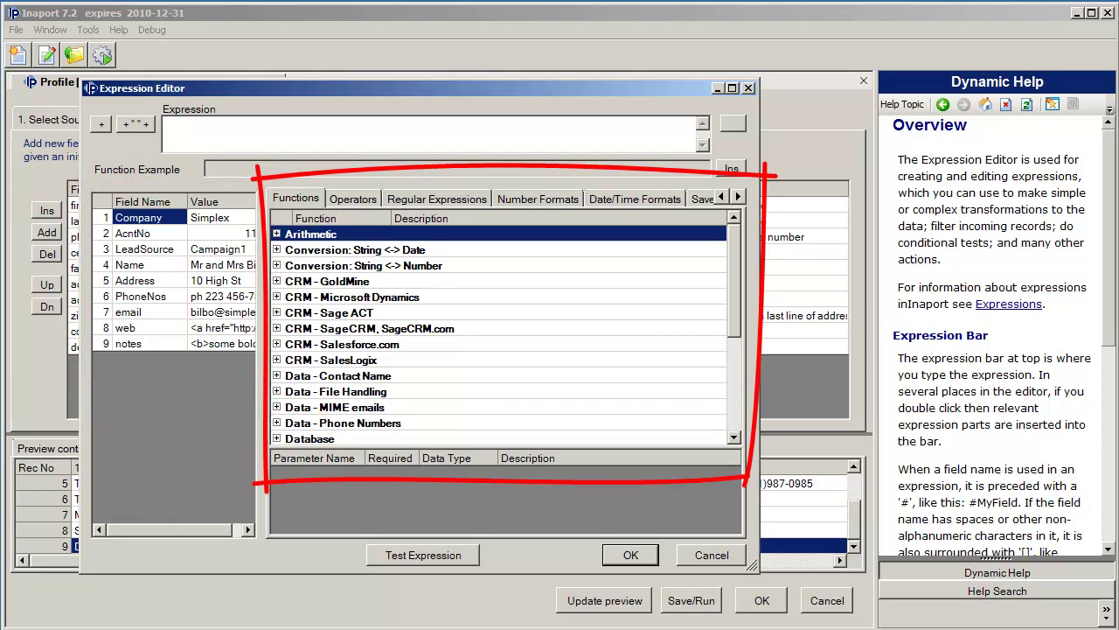
{"action": "scroll", "coordinate": [499, 337], "scroll_direction": "down", "scroll_amount": 4}
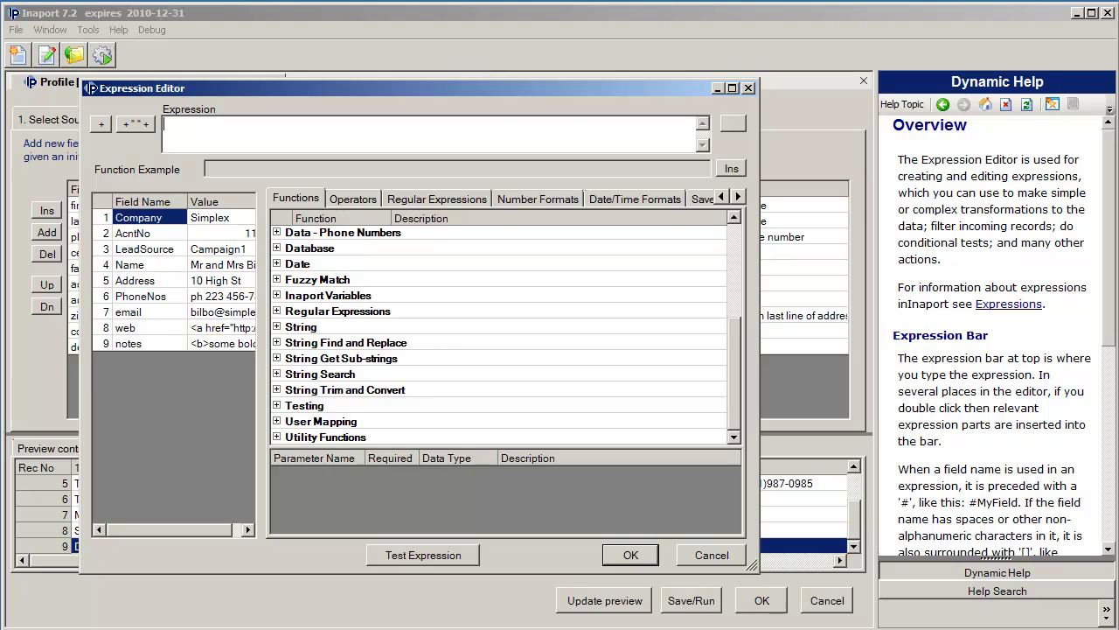
{"action": "scroll", "coordinate": [498, 337], "scroll_direction": "up", "scroll_amount": 3}
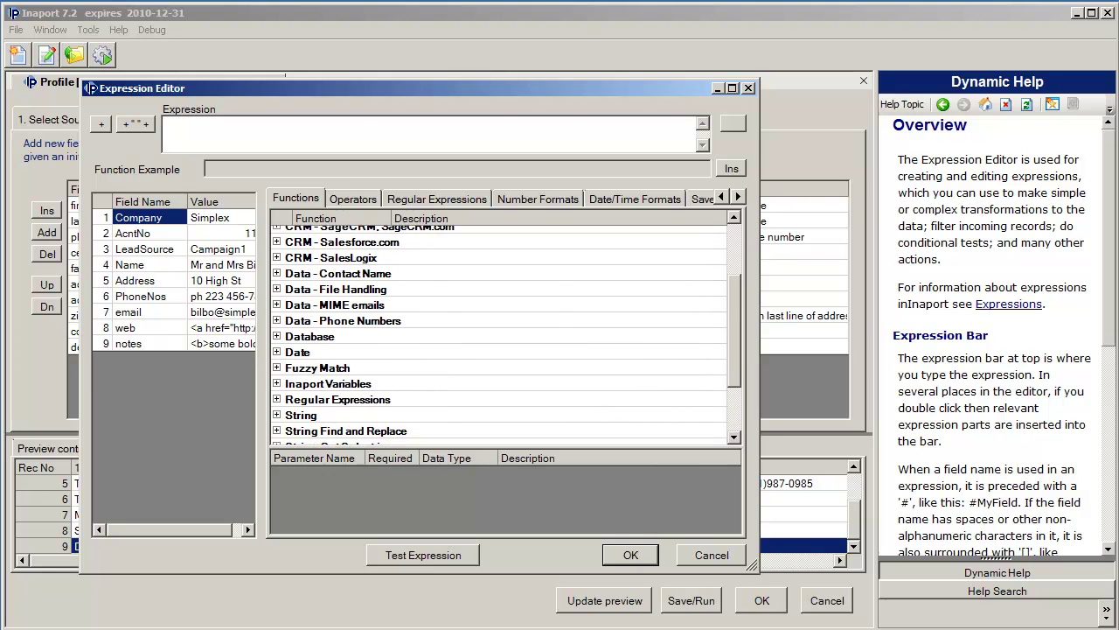
{"action": "left_click", "coordinate": [277, 274]}
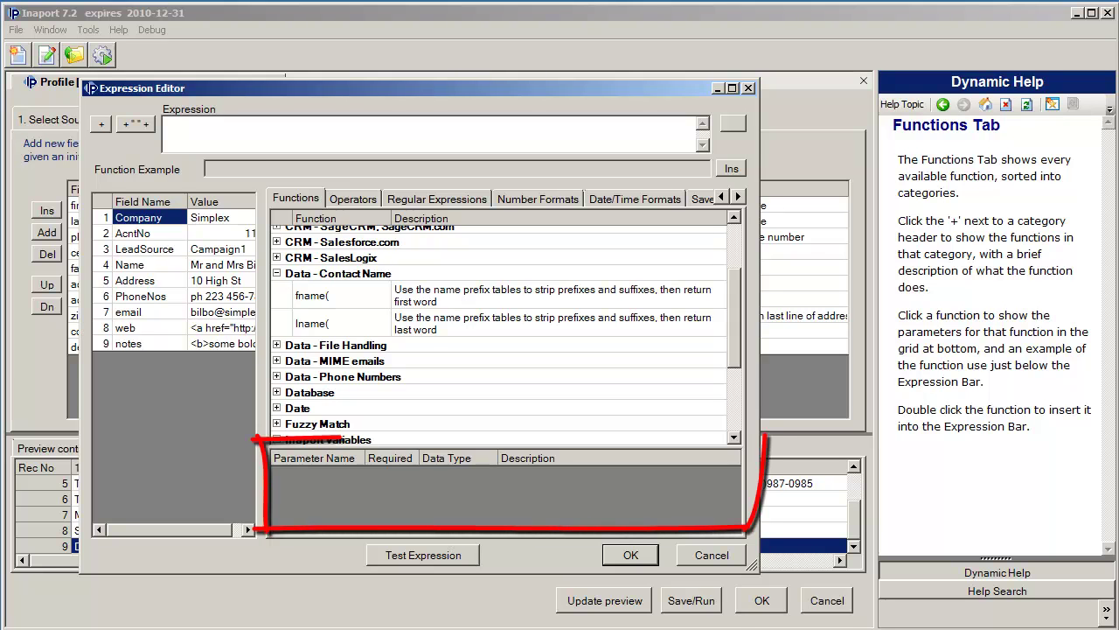
{"action": "left_click", "coordinate": [339, 296]}
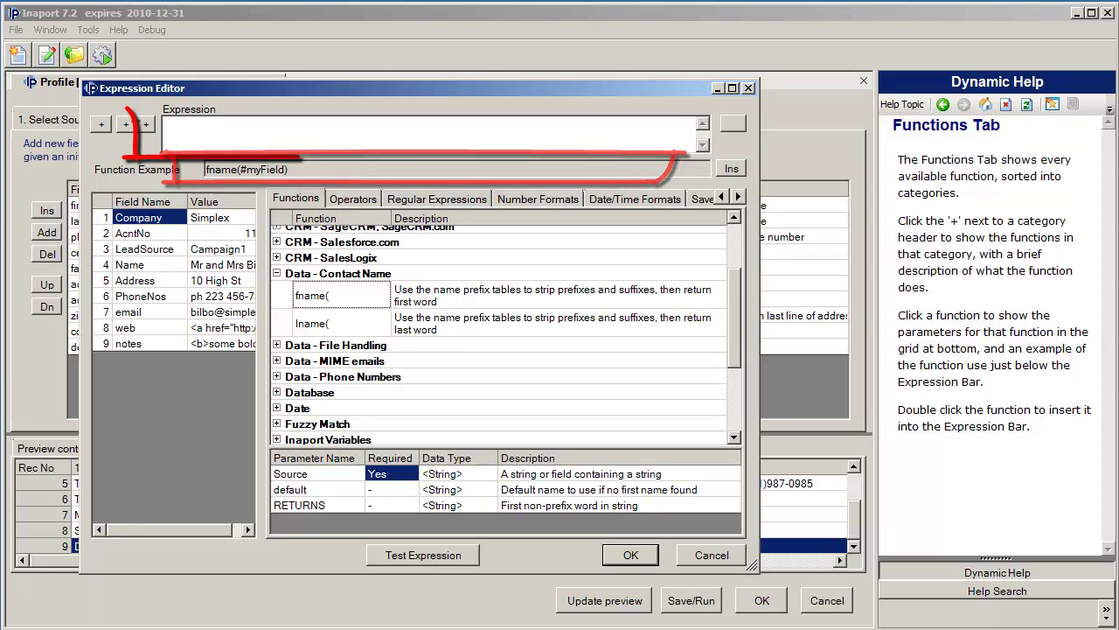
{"action": "double_click", "coordinate": [341, 295]}
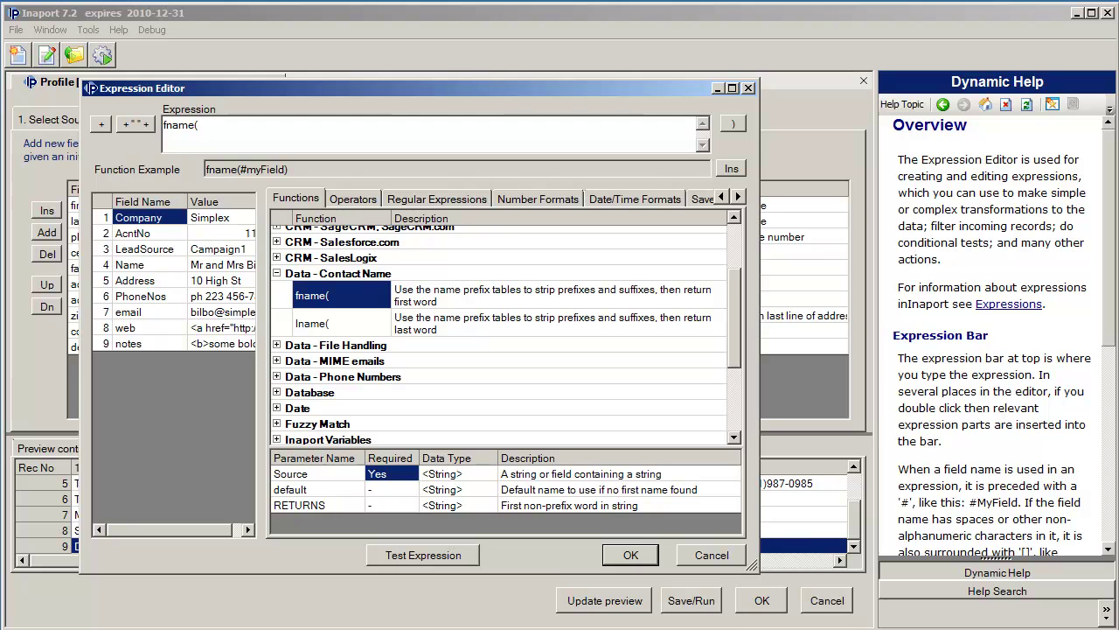
{"action": "double_click", "coordinate": [150, 265]}
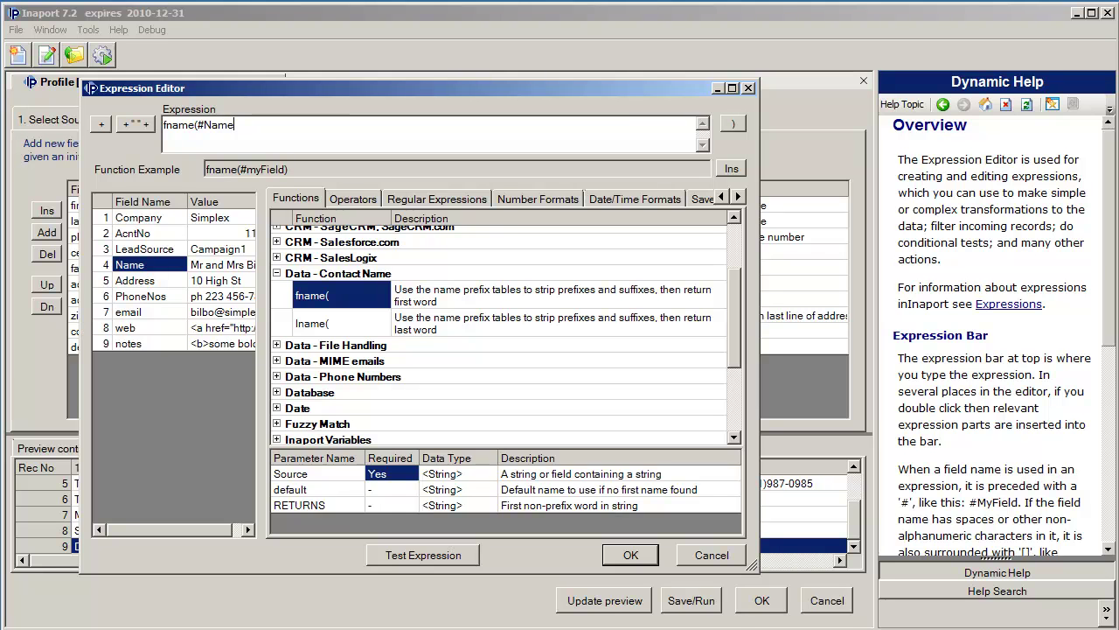
{"action": "left_click", "coordinate": [732, 124]}
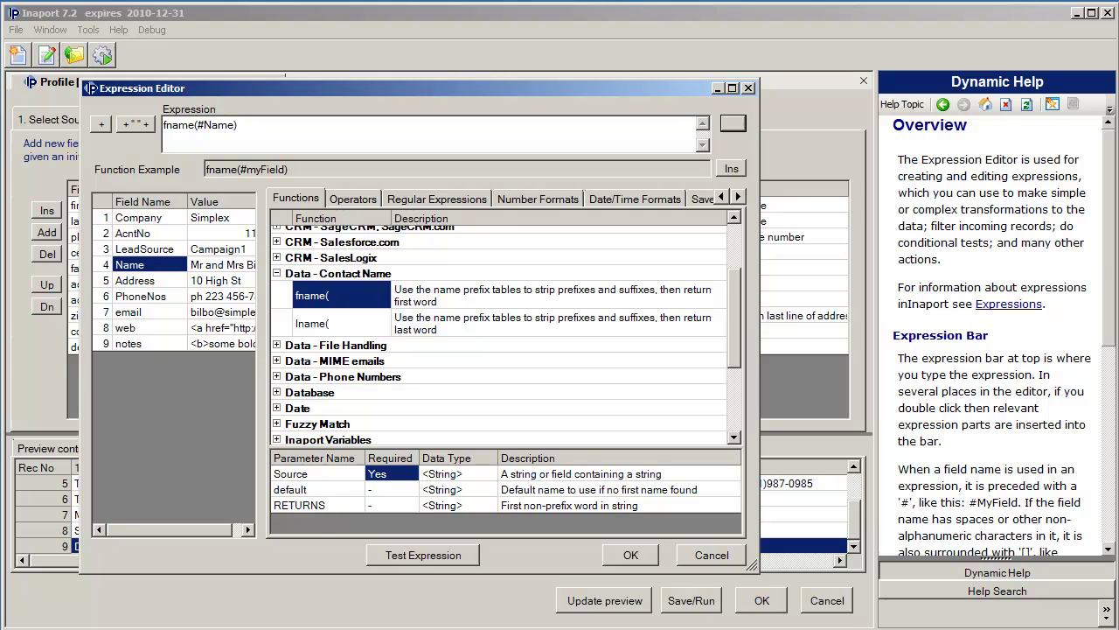
- Test the fname(#Name) expression and apply it to the demo field
{"action": "left_click", "coordinate": [423, 555]}
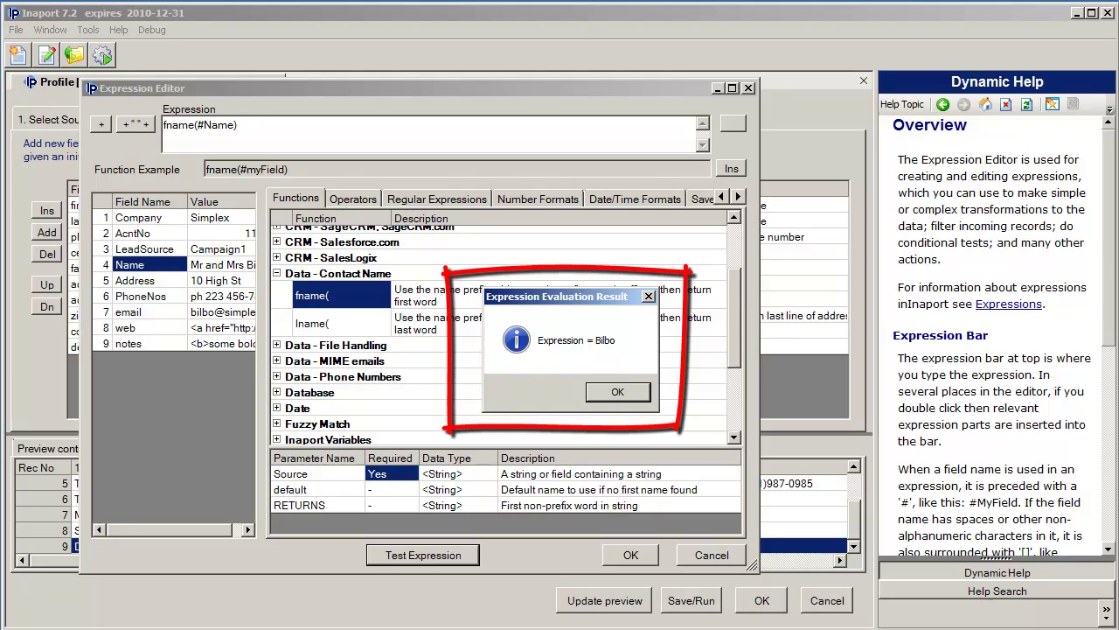
{"action": "left_click", "coordinate": [617, 391]}
{"action": "left_click", "coordinate": [631, 555]}
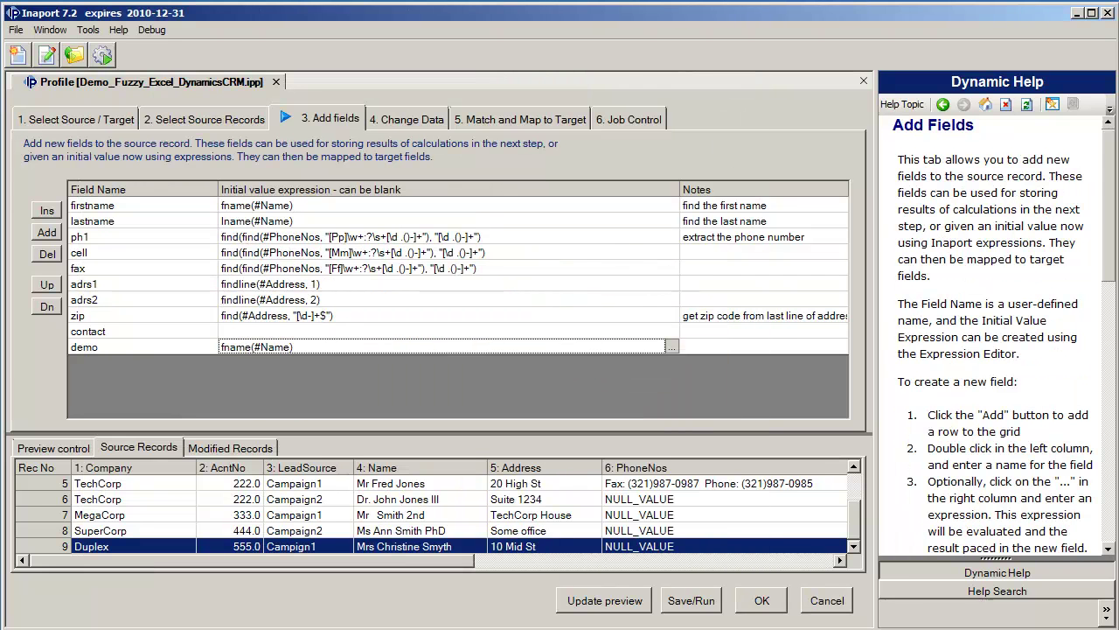
- Refresh the preview and examine the demo column in the modified records
{"action": "left_click", "coordinate": [604, 600]}
{"action": "left_click_drag", "start_coordinate": [350, 561], "coordinate": [710, 561]}
{"action": "left_click", "coordinate": [230, 447]}
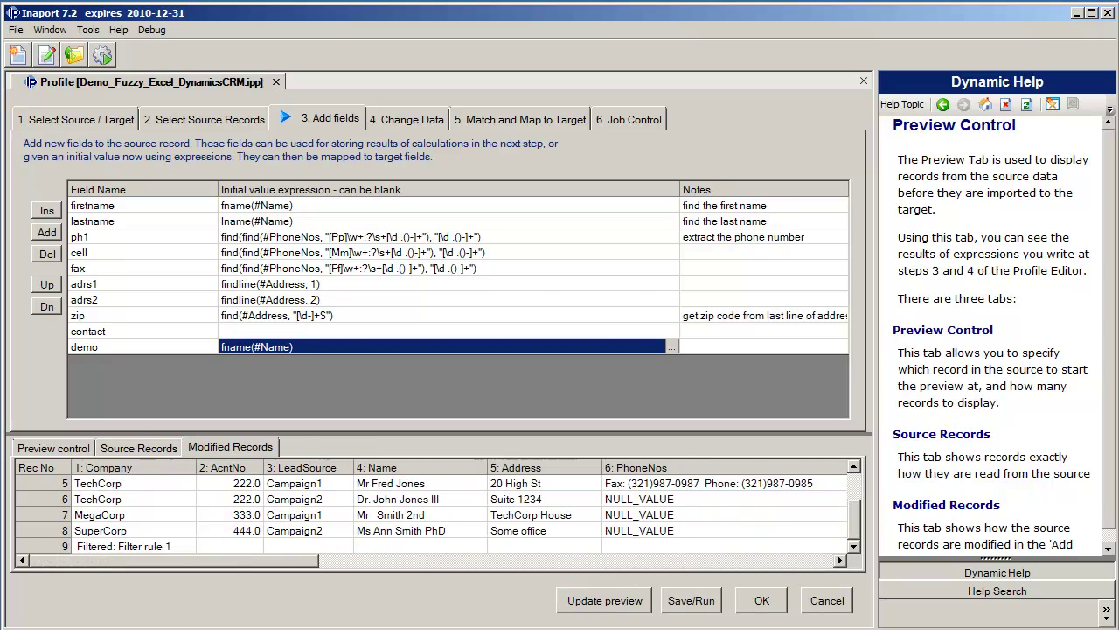
{"action": "left_click_drag", "start_coordinate": [175, 561], "coordinate": [690, 560]}
{"action": "left_click", "coordinate": [807, 467]}
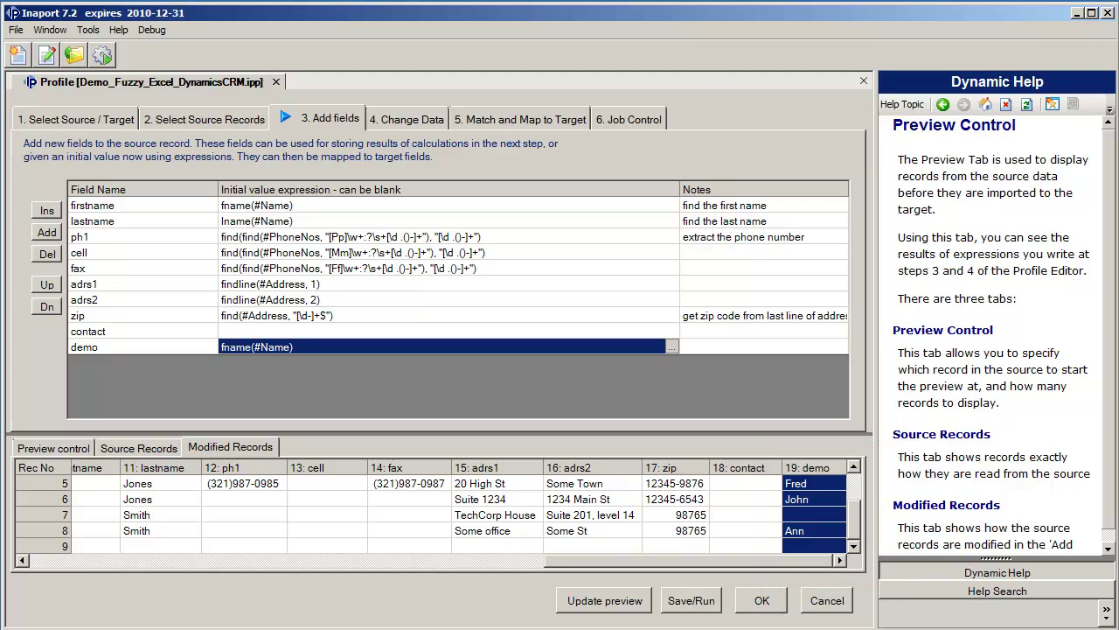
- Examine the unprocessed PhoneNos column in the source records preview
{"action": "left_click", "coordinate": [139, 448]}
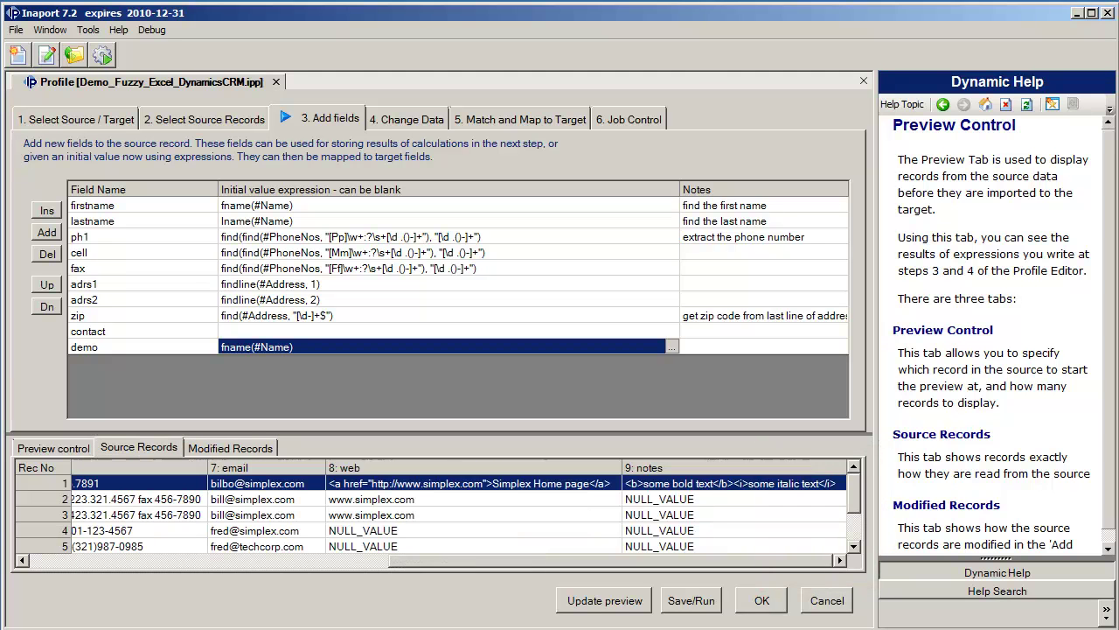
{"action": "left_click_drag", "start_coordinate": [568, 561], "coordinate": [387, 560]}
{"action": "left_click", "coordinate": [407, 468]}
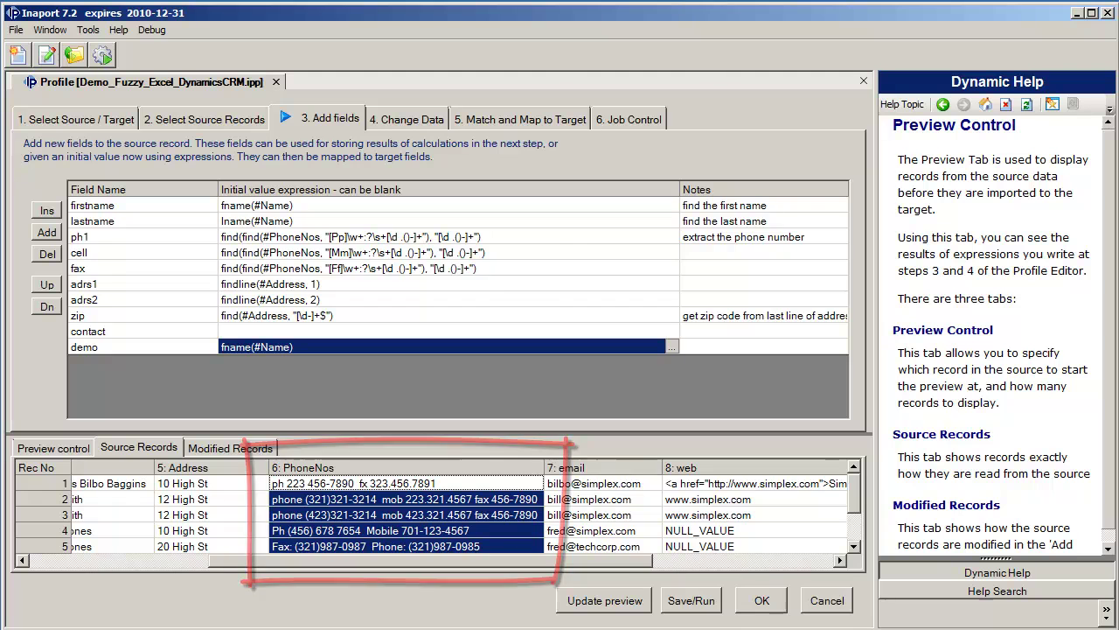
- Examine the extracted ph1, cell and fax columns in the modified records preview
{"action": "left_click", "coordinate": [231, 447]}
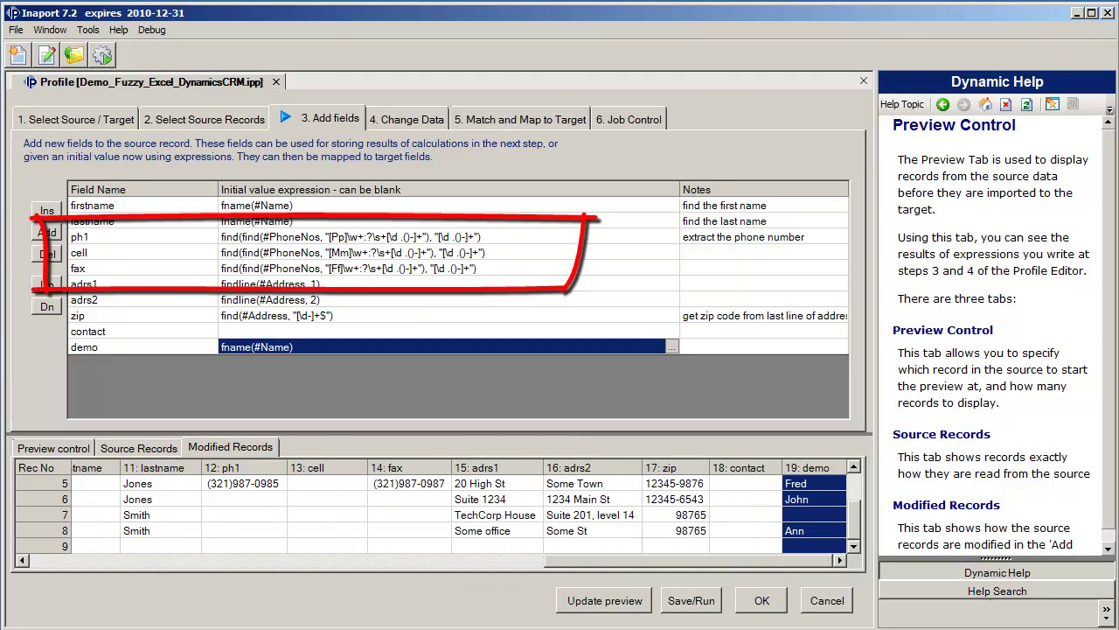
{"action": "left_click_drag", "start_coordinate": [855, 519], "coordinate": [855, 490]}
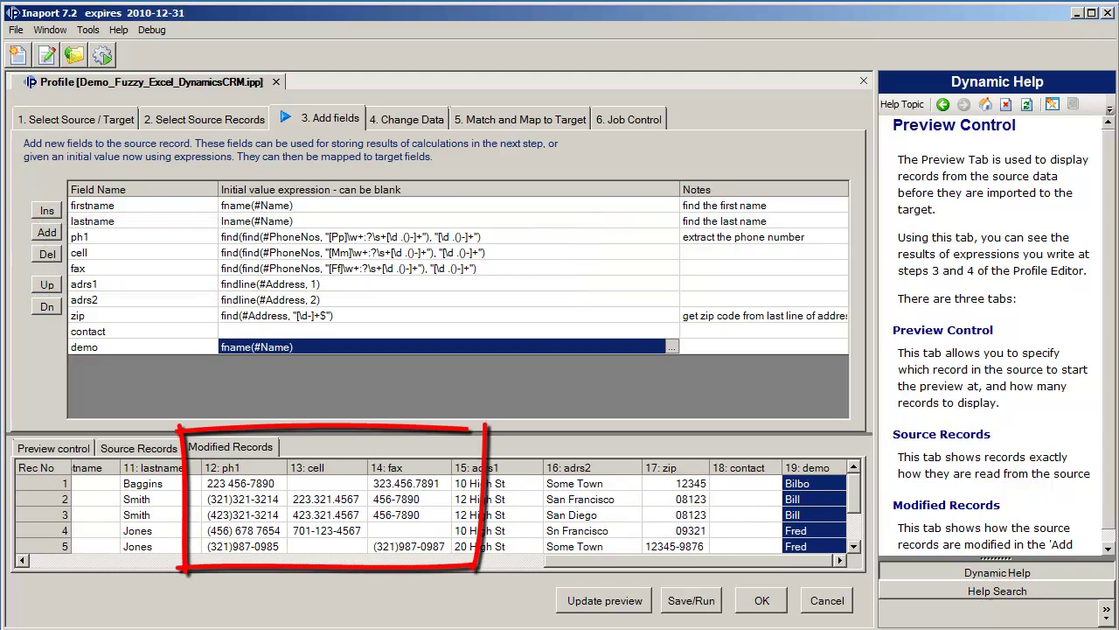
{"action": "left_click", "coordinate": [243, 467]}
{"action": "left_click", "coordinate": [327, 467]}
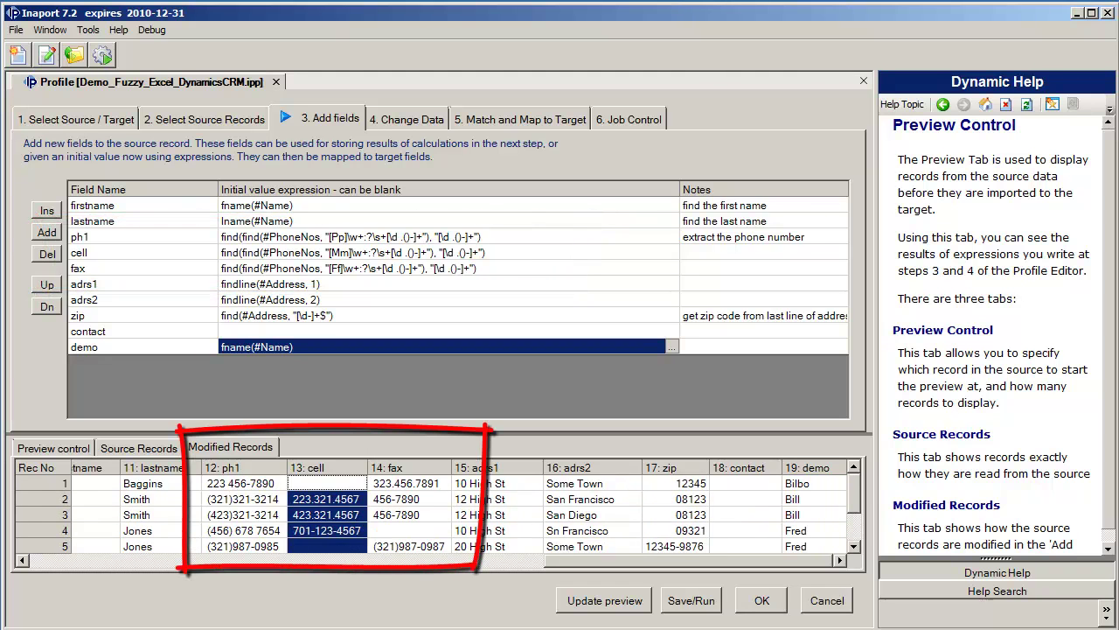
{"action": "left_click", "coordinate": [408, 468]}
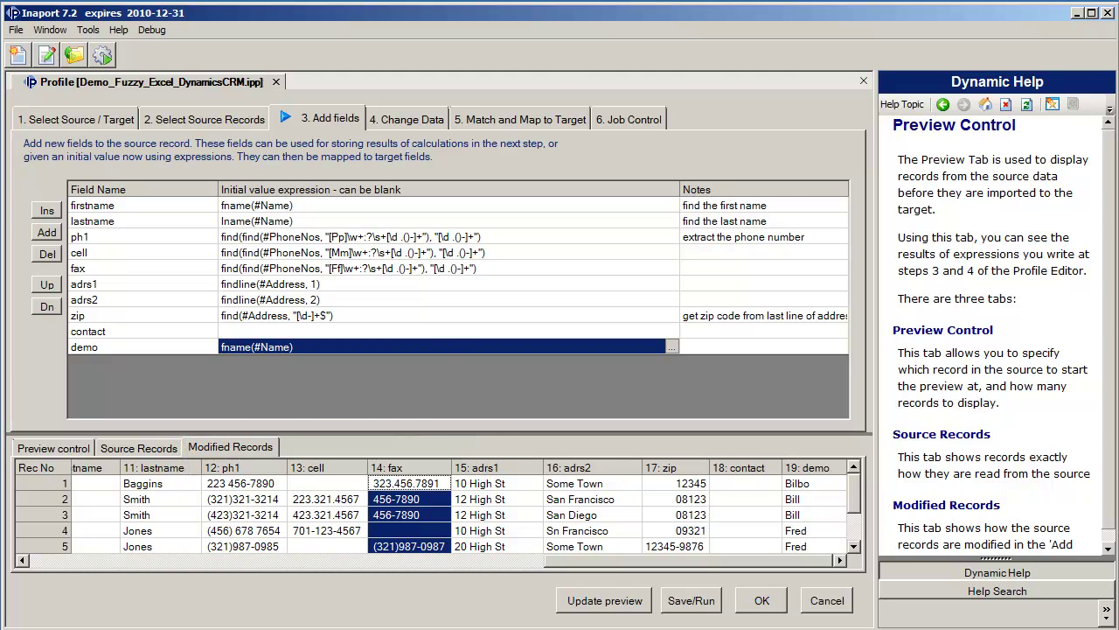
- Refresh the preview with the Change Data rules applied and examine the contact column across the modified records
{"action": "left_click", "coordinate": [406, 119]}
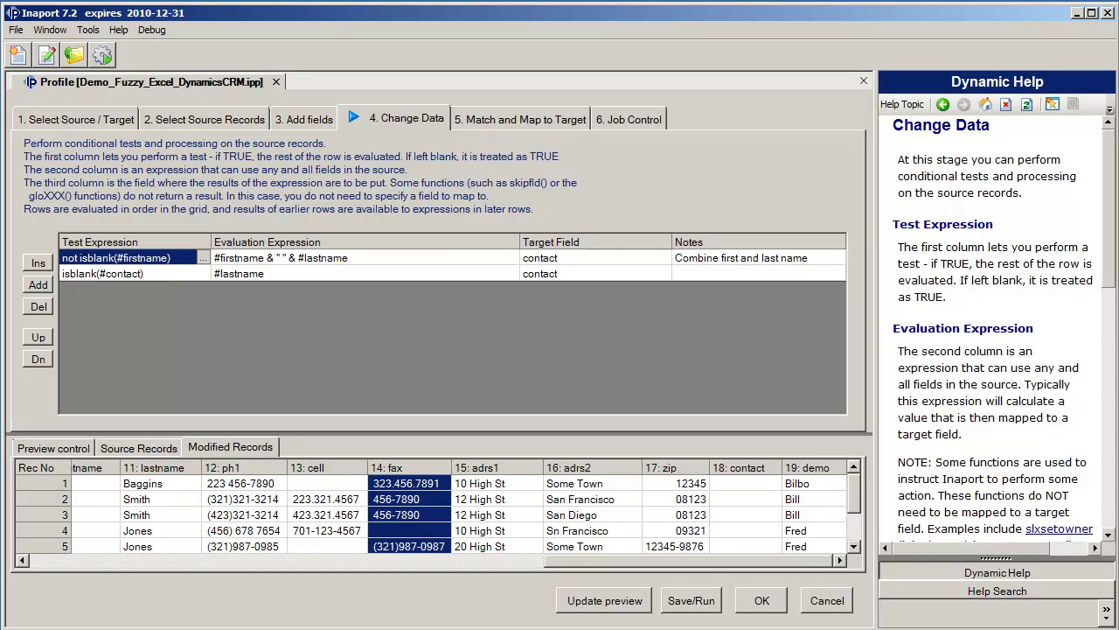
{"action": "left_click", "coordinate": [604, 601]}
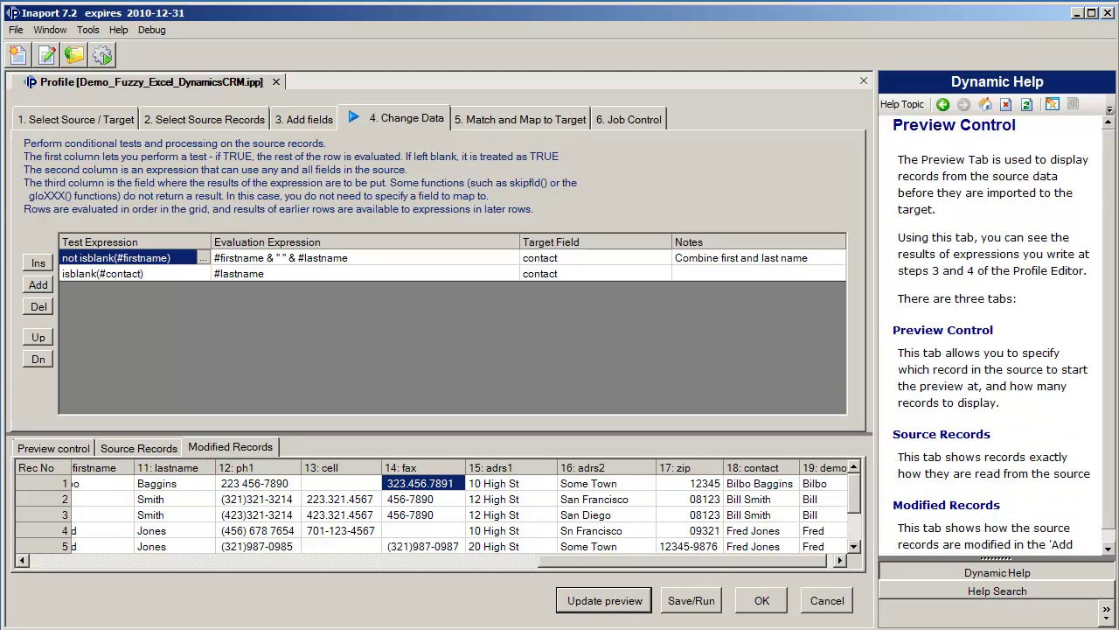
{"action": "left_click", "coordinate": [754, 468]}
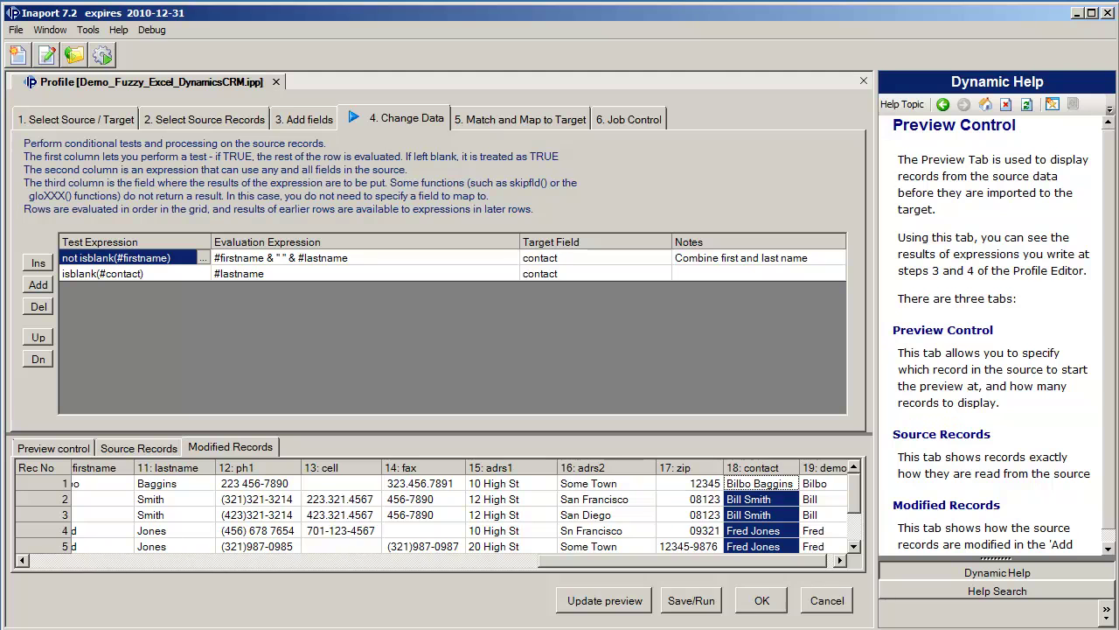
{"action": "scroll", "coordinate": [754, 514], "scroll_direction": "down", "scroll_amount": 4}
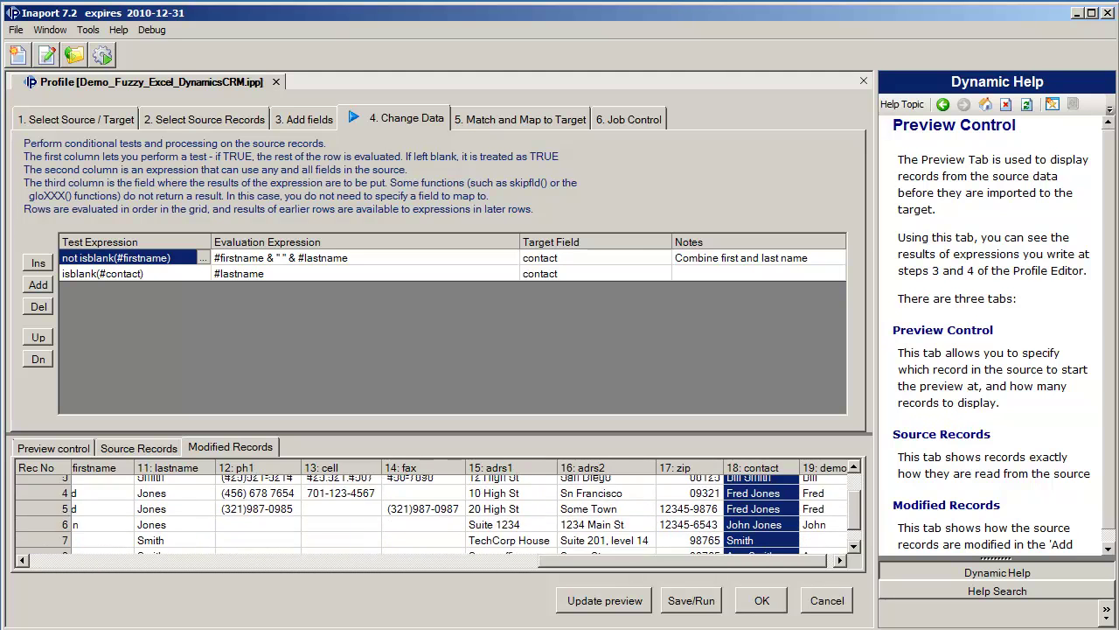
{"action": "scroll", "coordinate": [437, 515], "scroll_direction": "up", "scroll_amount": 2}
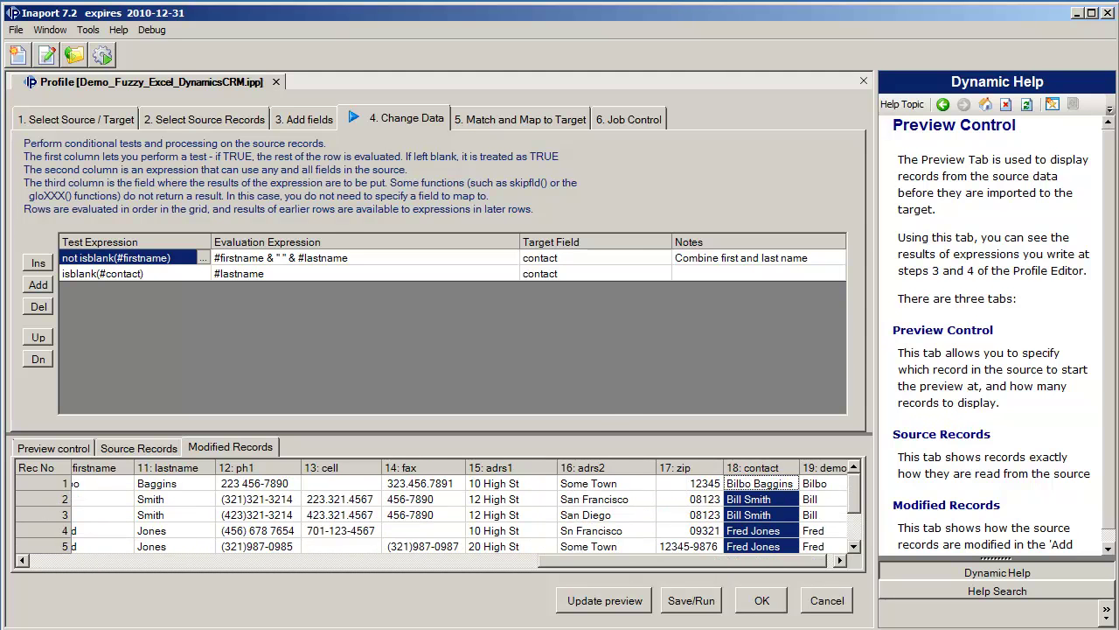
- Look through the target tables available for matching and mapping without adding one
{"action": "left_click", "coordinate": [520, 119]}
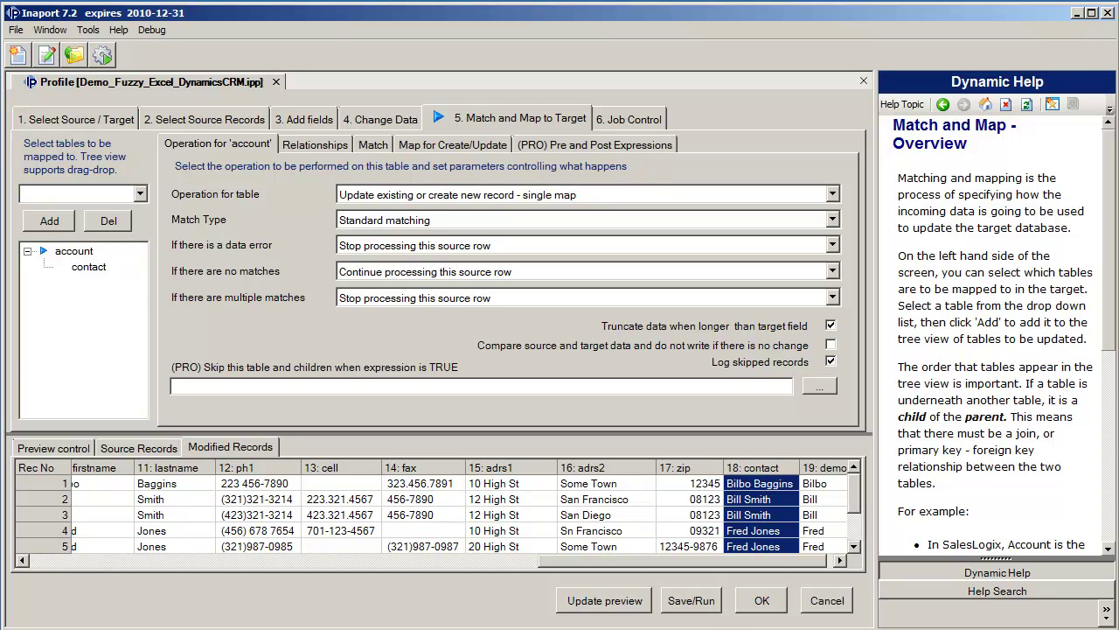
{"action": "left_click", "coordinate": [140, 194]}
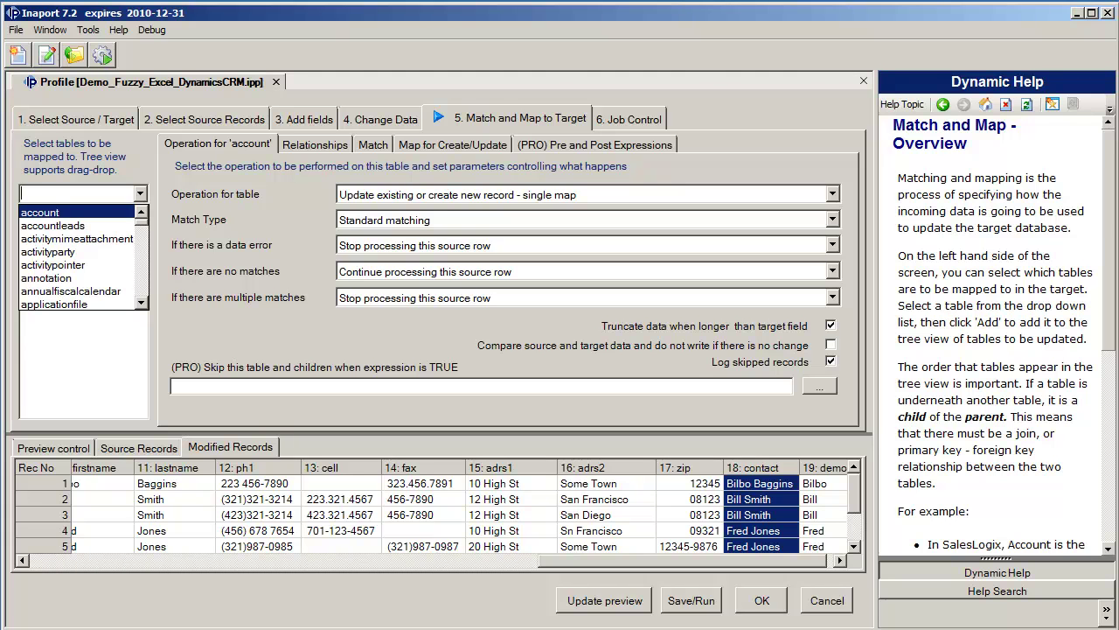
{"action": "mouse_move", "coordinate": [140, 223]}
{"action": "left_mouse_down"}
{"action": "mouse_move", "coordinate": [141, 294]}
{"action": "mouse_move", "coordinate": [141, 222]}
{"action": "left_mouse_up"}
{"action": "key", "text": "Escape"}
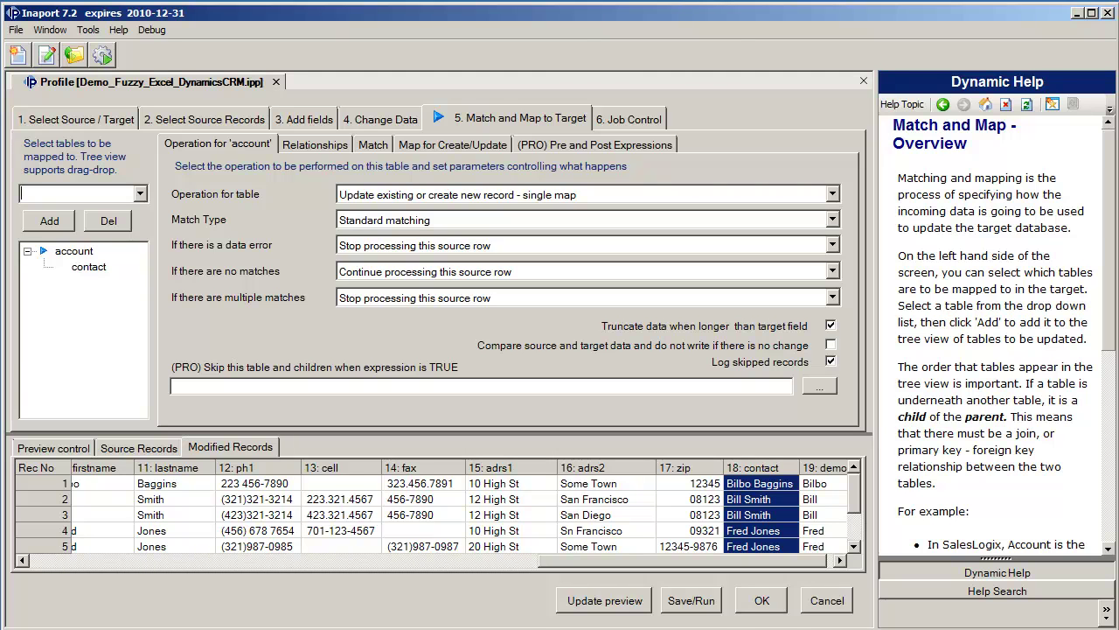
- Review the operation and match type choices for the account table, keeping the single-map update or create operation and Standard matching
{"action": "left_click", "coordinate": [832, 194]}
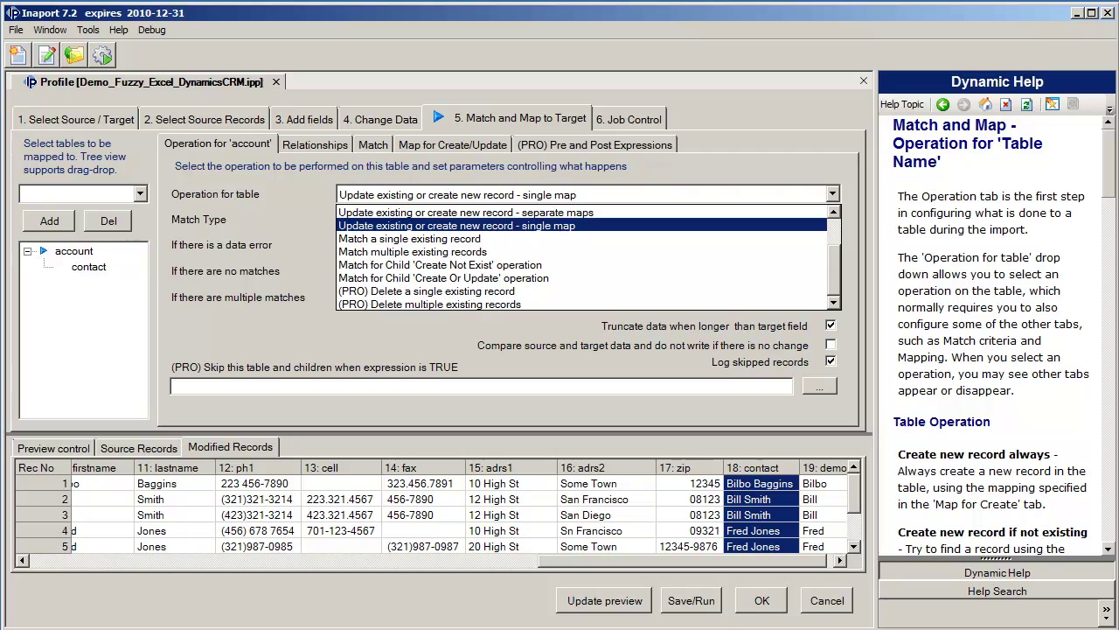
{"action": "scroll", "coordinate": [589, 258], "scroll_direction": "up", "scroll_amount": 2}
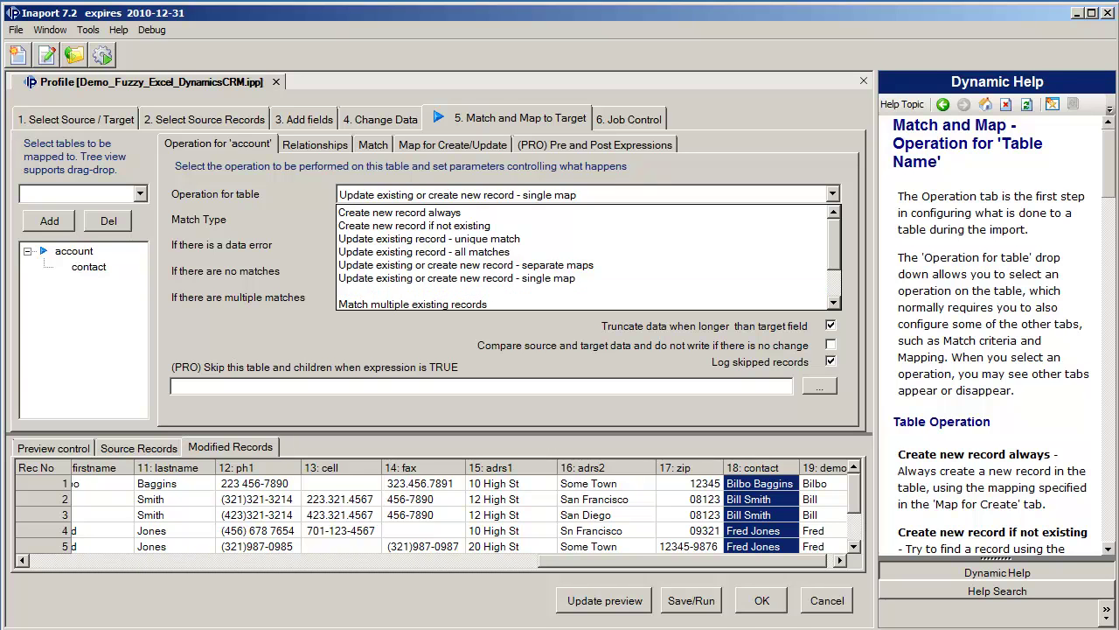
{"action": "left_click", "coordinate": [832, 194]}
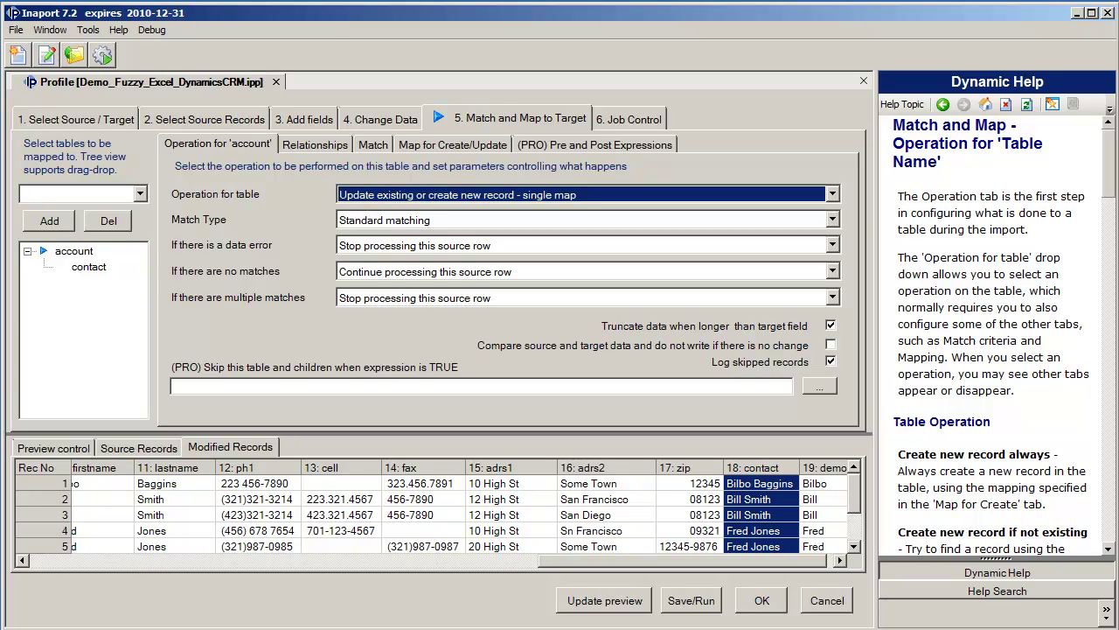
{"action": "left_click", "coordinate": [832, 219]}
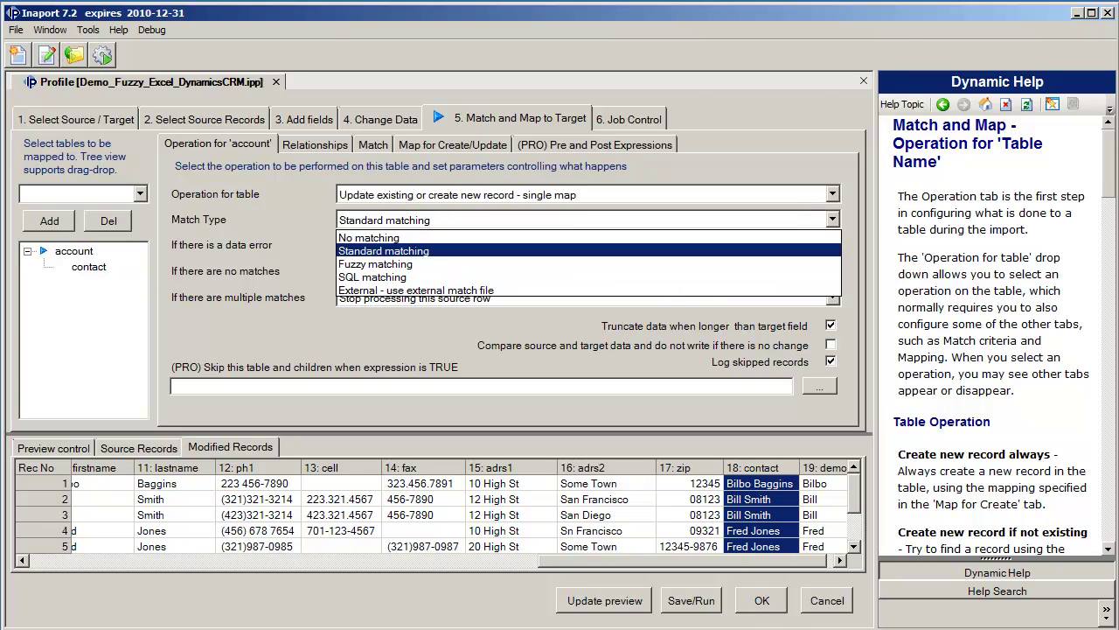
{"action": "left_click", "coordinate": [384, 251]}
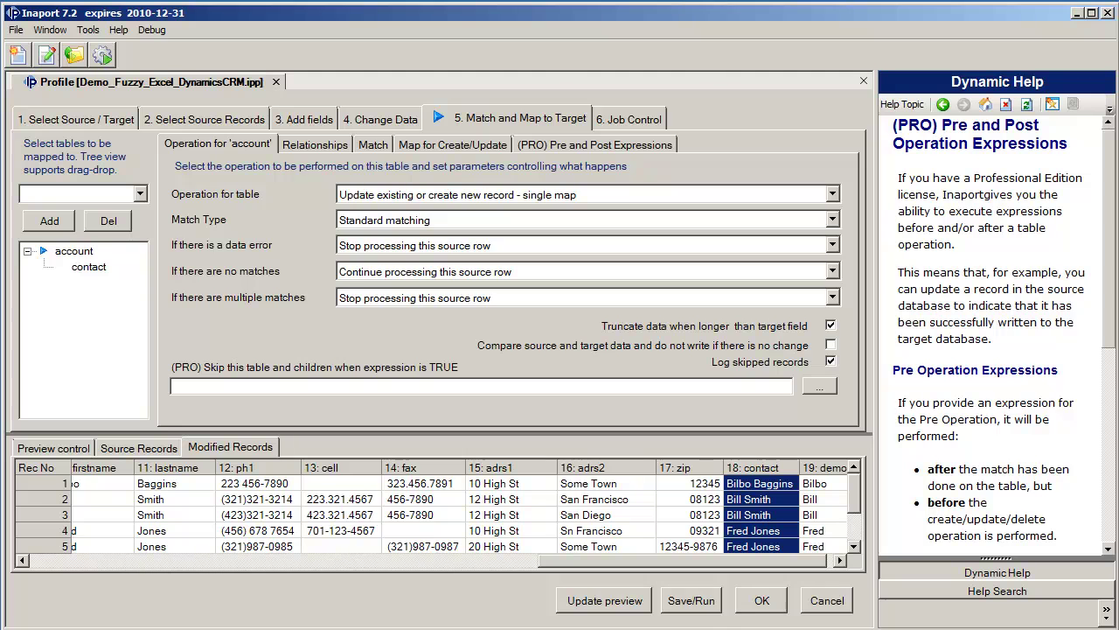
- Widen the Source Expr and Target Expr columns of the account match criteria and examine both full expressions
{"action": "left_click", "coordinate": [374, 144]}
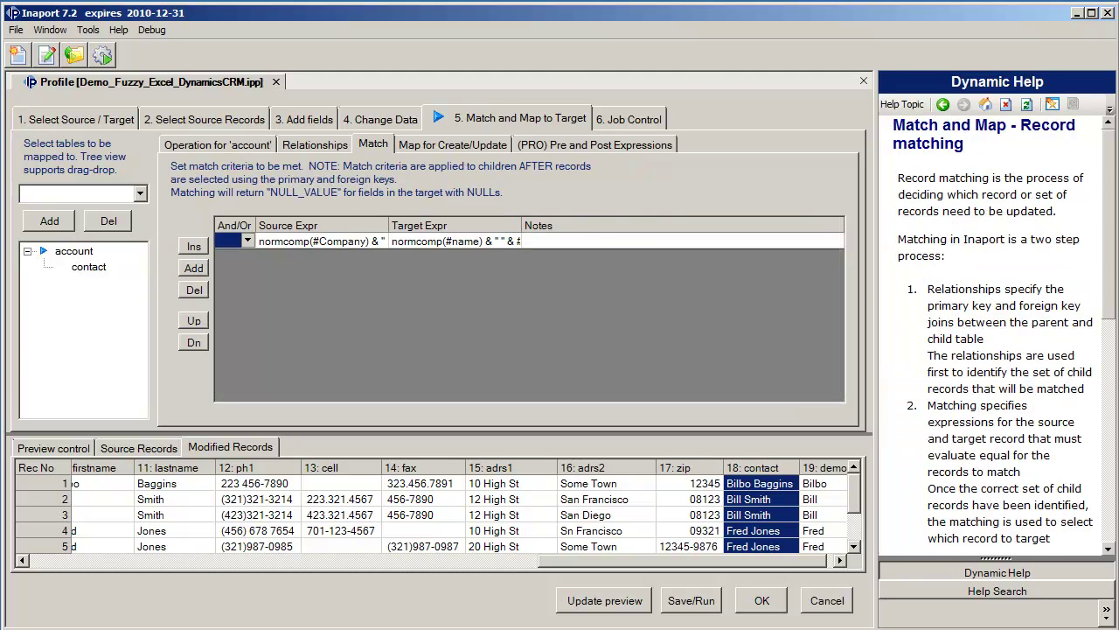
{"action": "left_click_drag", "start_coordinate": [388, 226], "coordinate": [502, 225]}
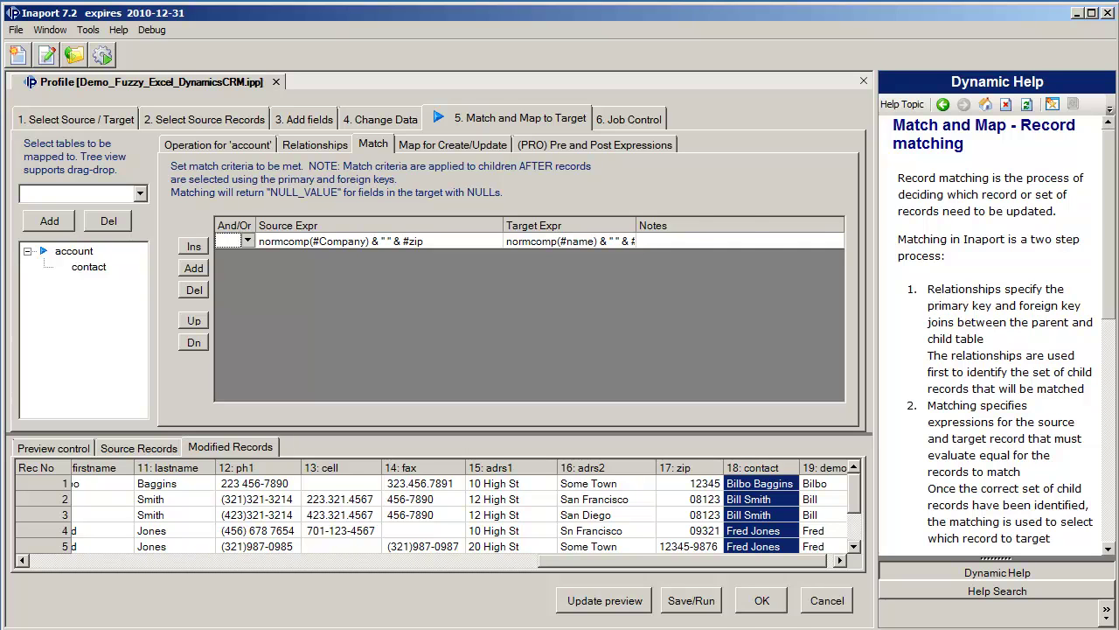
{"action": "left_click_drag", "start_coordinate": [635, 225], "coordinate": [770, 226]}
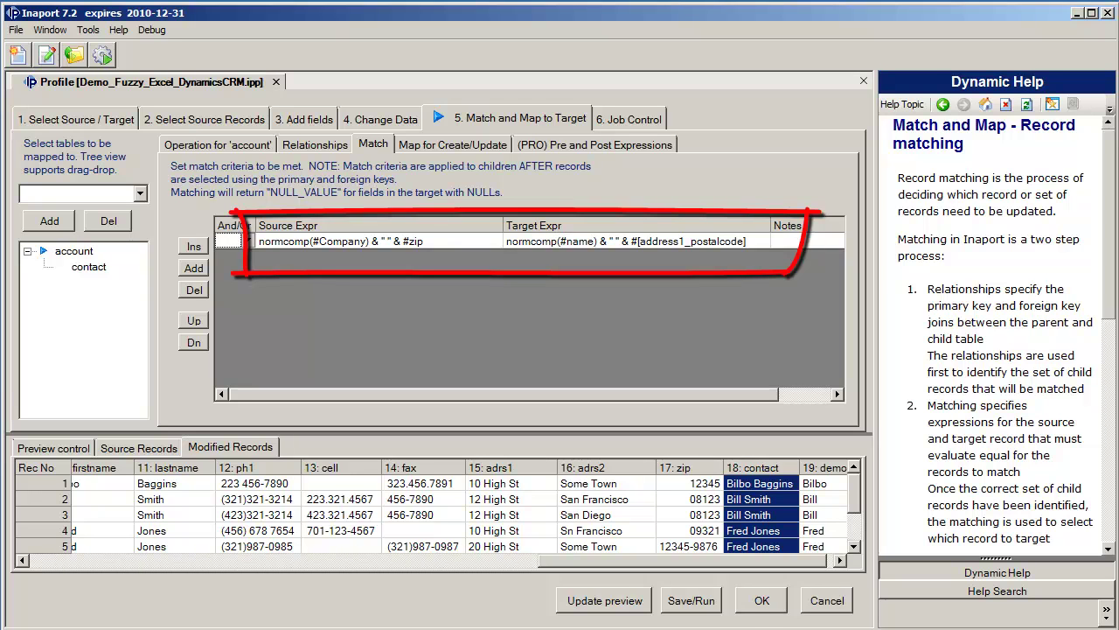
{"action": "left_click", "coordinate": [630, 241]}
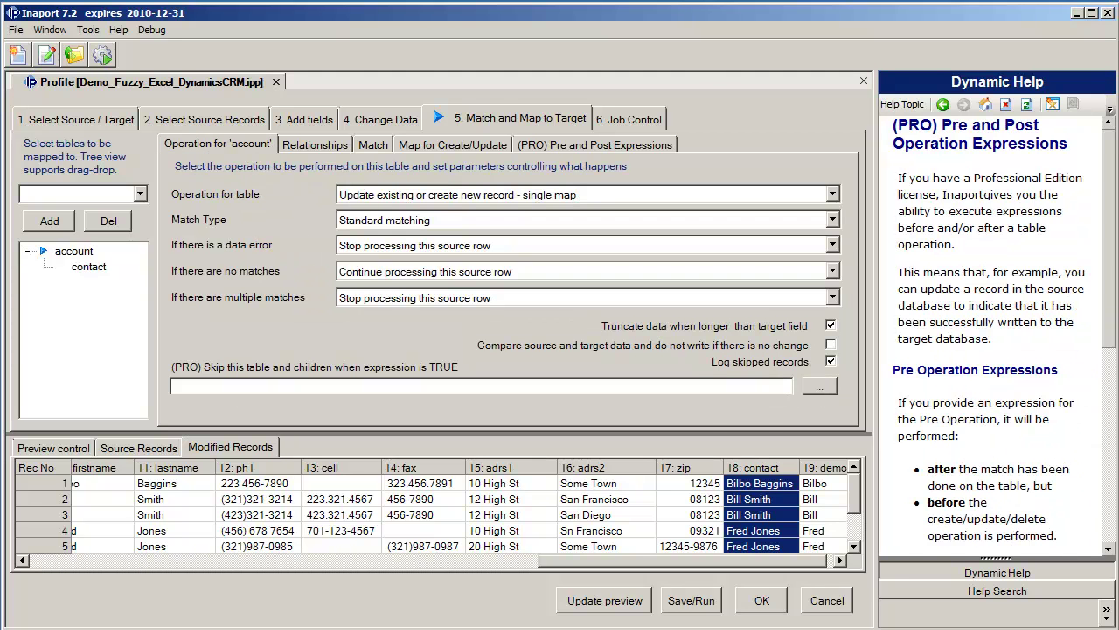
- Change the account table's match type first to Fuzzy matching and finally to SQL matching, and review its SQL match statement
{"action": "left_click", "coordinate": [832, 219]}
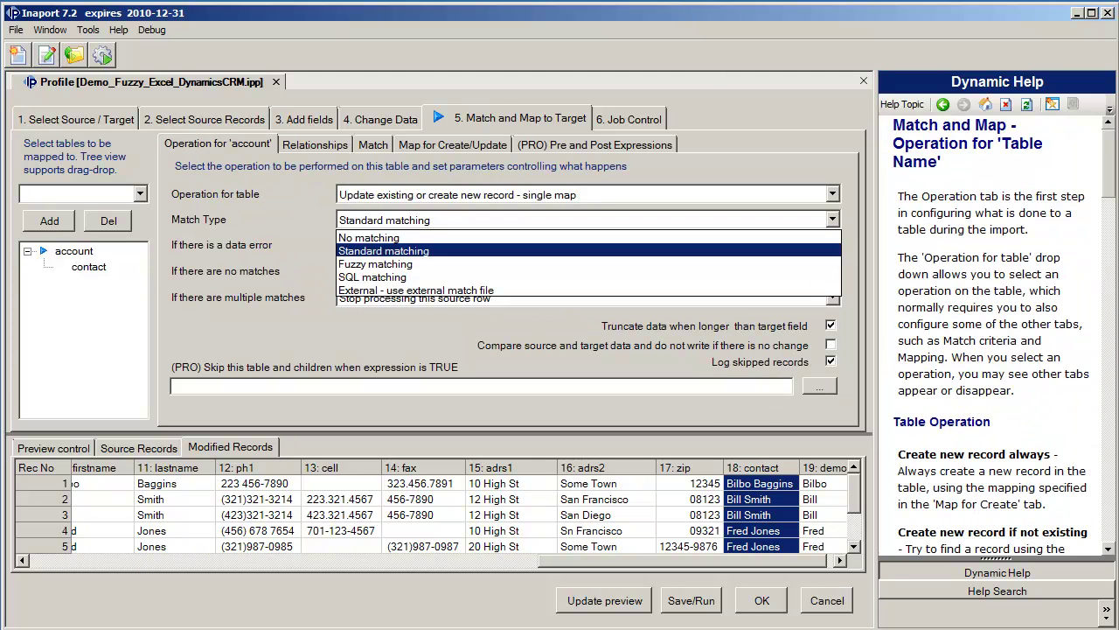
{"action": "left_click", "coordinate": [376, 264]}
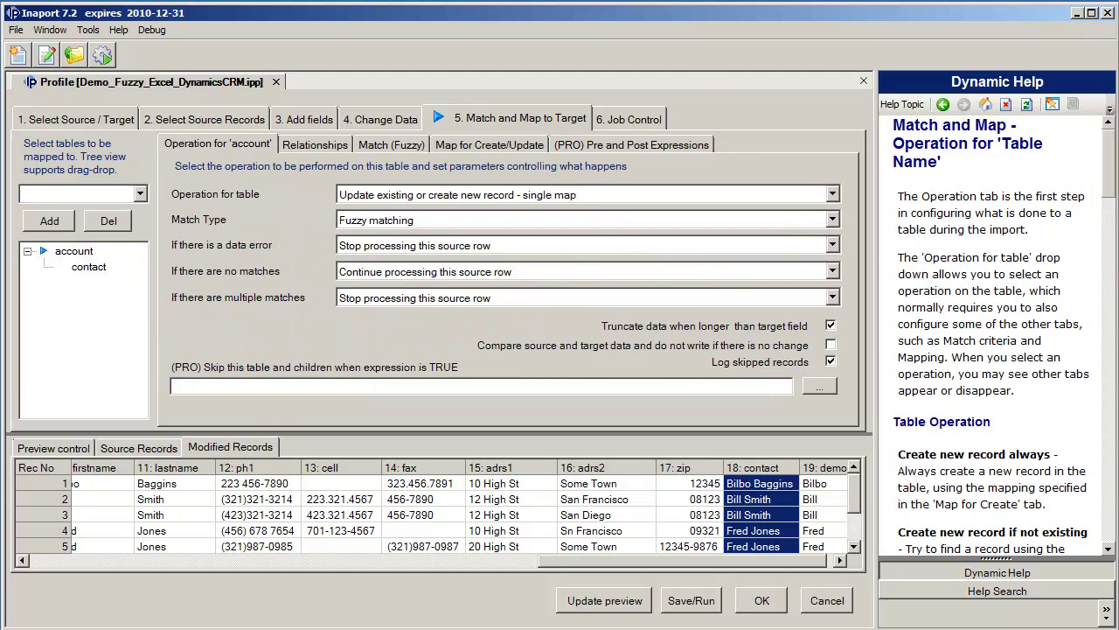
{"action": "left_click", "coordinate": [833, 219]}
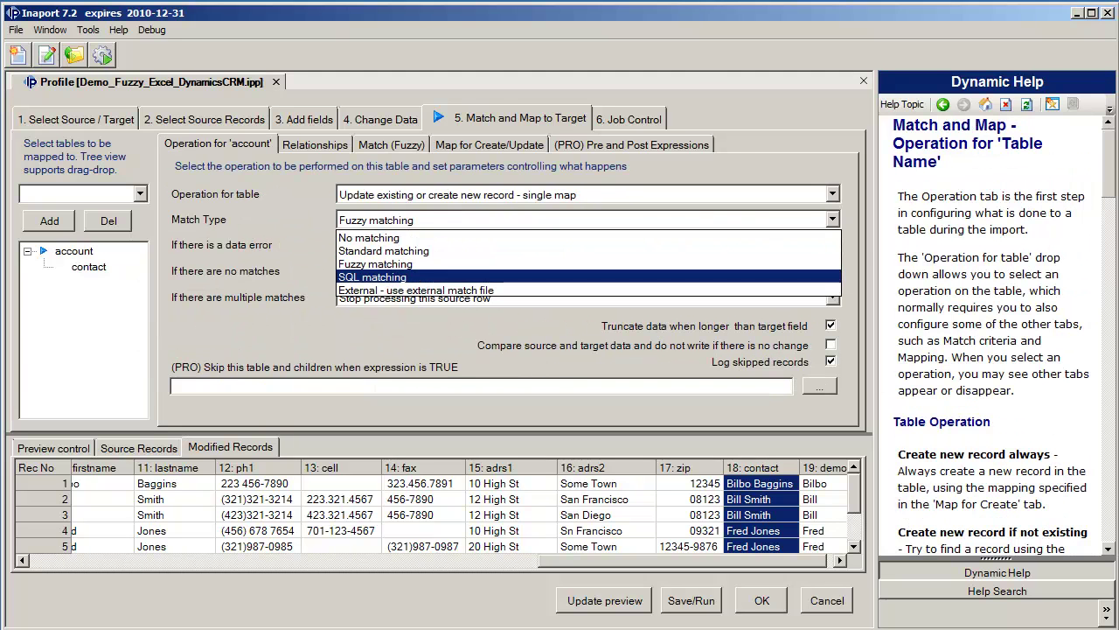
{"action": "left_click", "coordinate": [380, 277]}
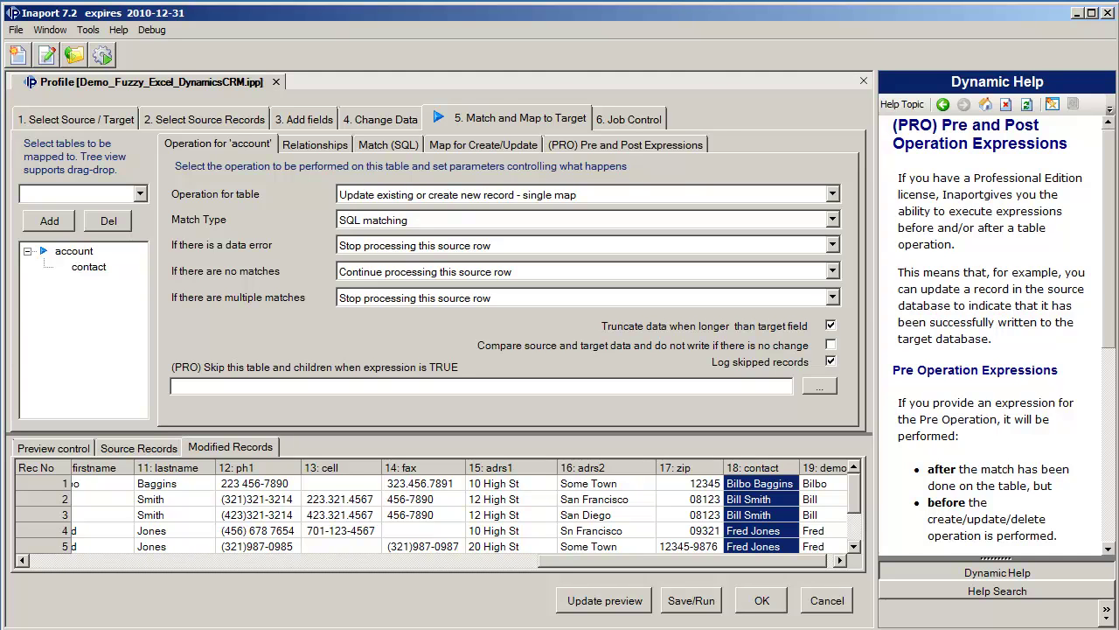
{"action": "left_click", "coordinate": [389, 144]}
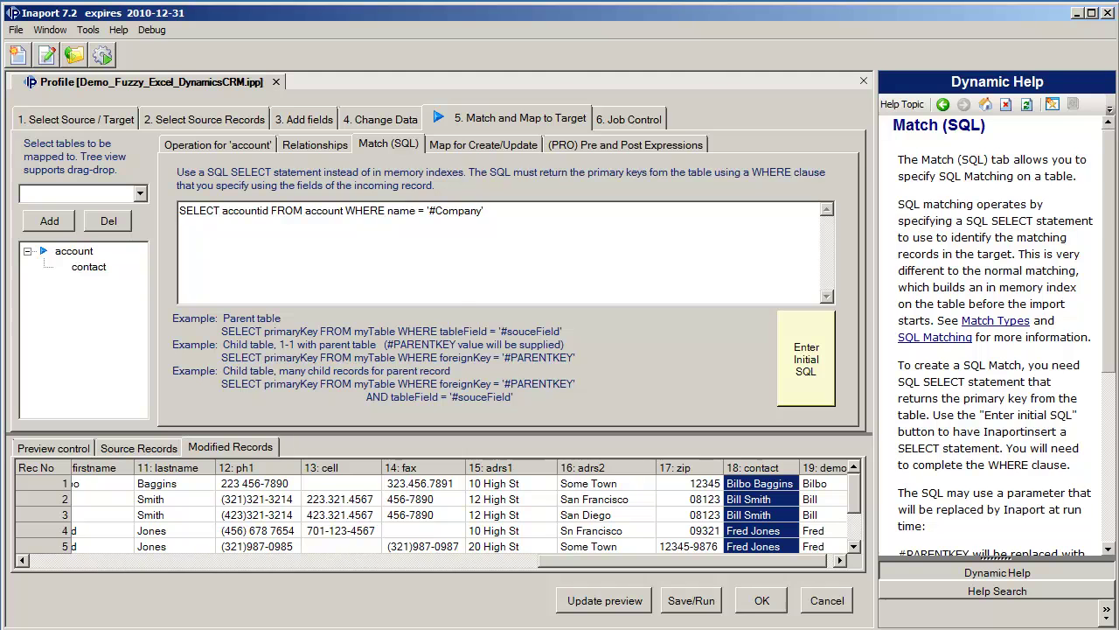
- Review the account field mapping in the Field Mapper, comparing alphabetical and schema source order and the unmapped, mapped and full source lists
{"action": "left_click", "coordinate": [483, 144]}
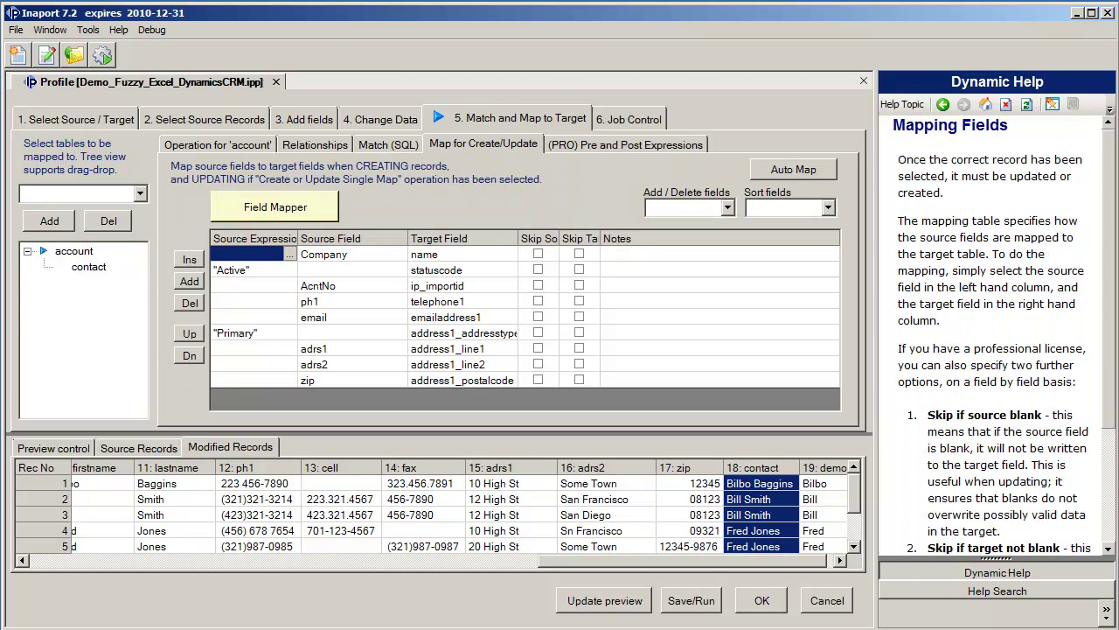
{"action": "left_click", "coordinate": [275, 207]}
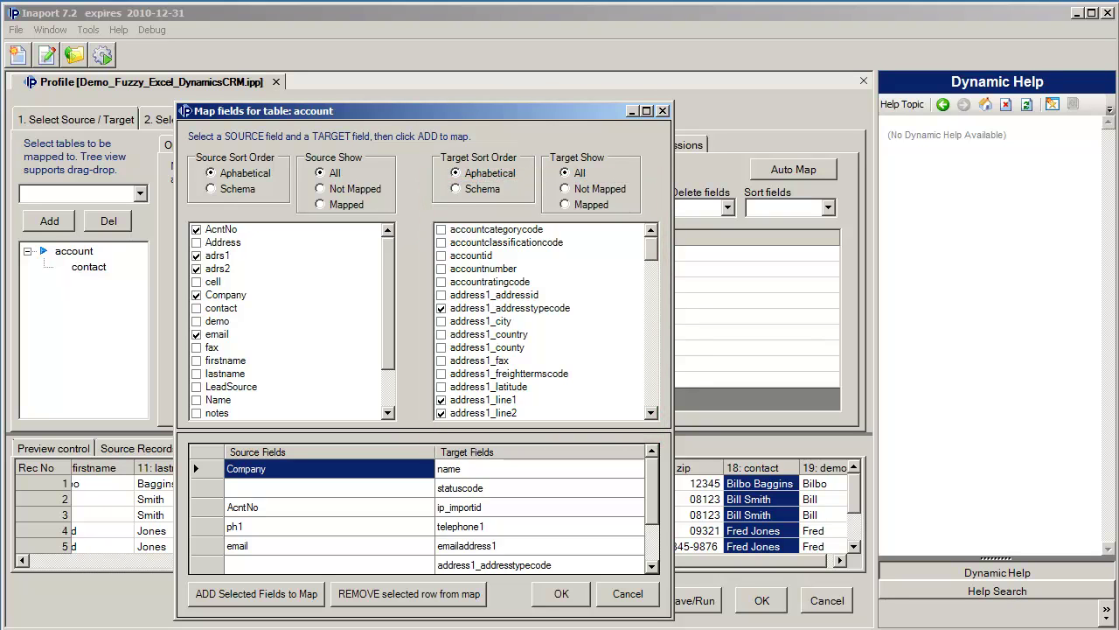
{"action": "left_click", "coordinate": [211, 189]}
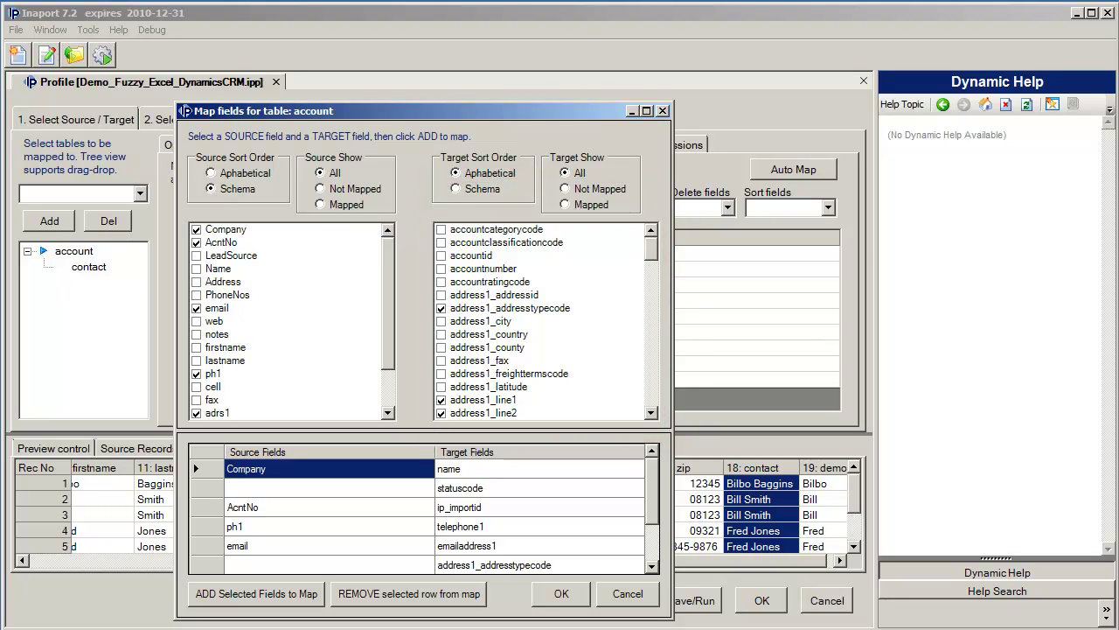
{"action": "left_click", "coordinate": [211, 173]}
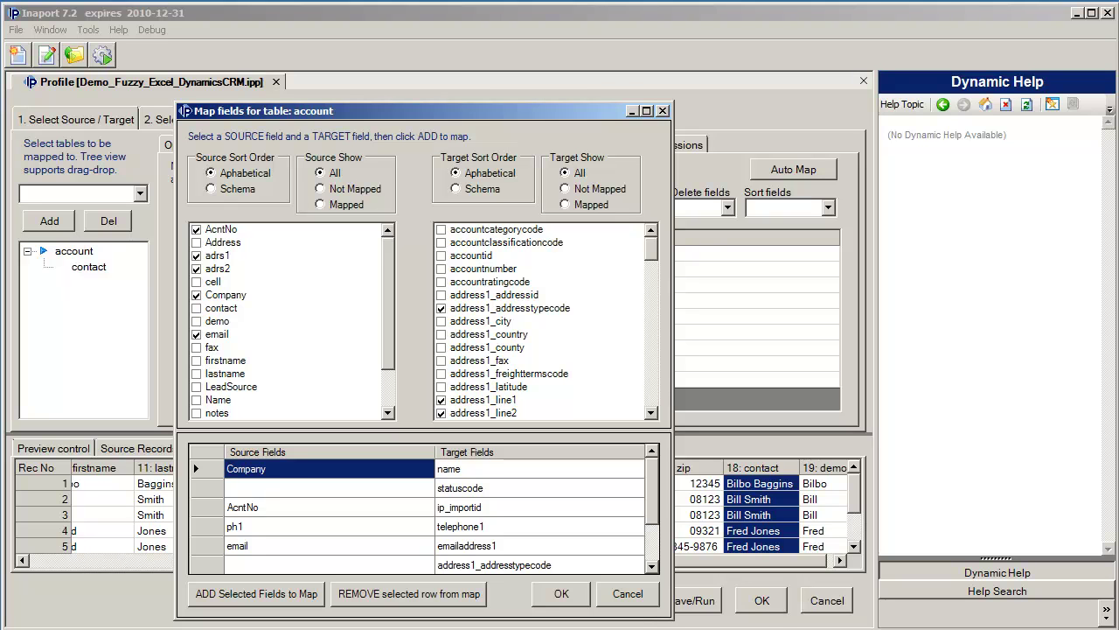
{"action": "left_click", "coordinate": [320, 189]}
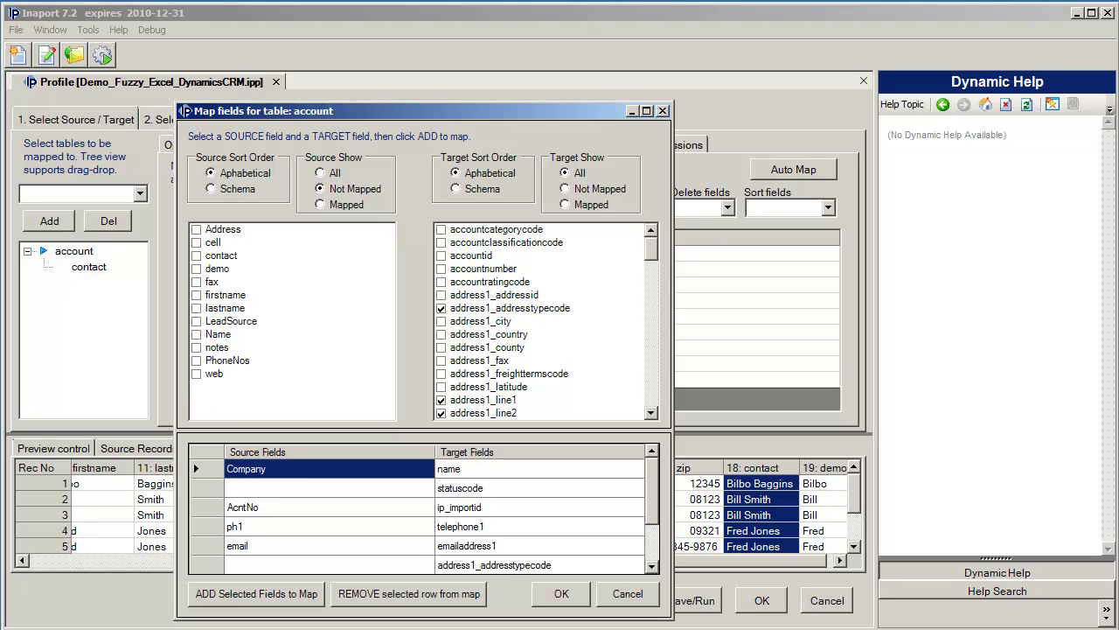
{"action": "left_click", "coordinate": [320, 204]}
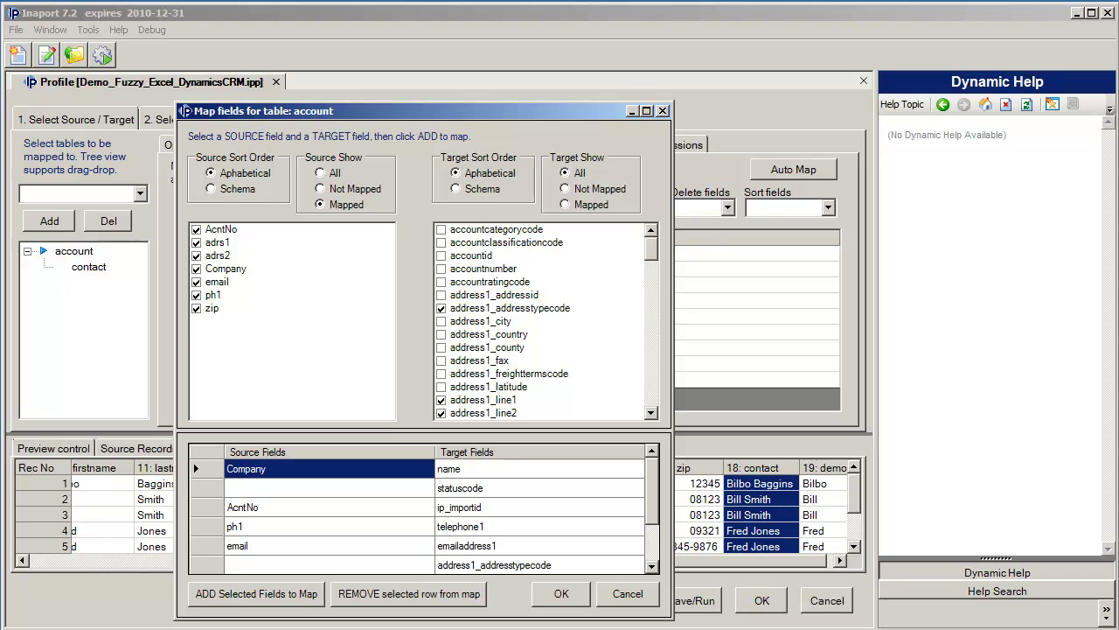
{"action": "left_click", "coordinate": [321, 173]}
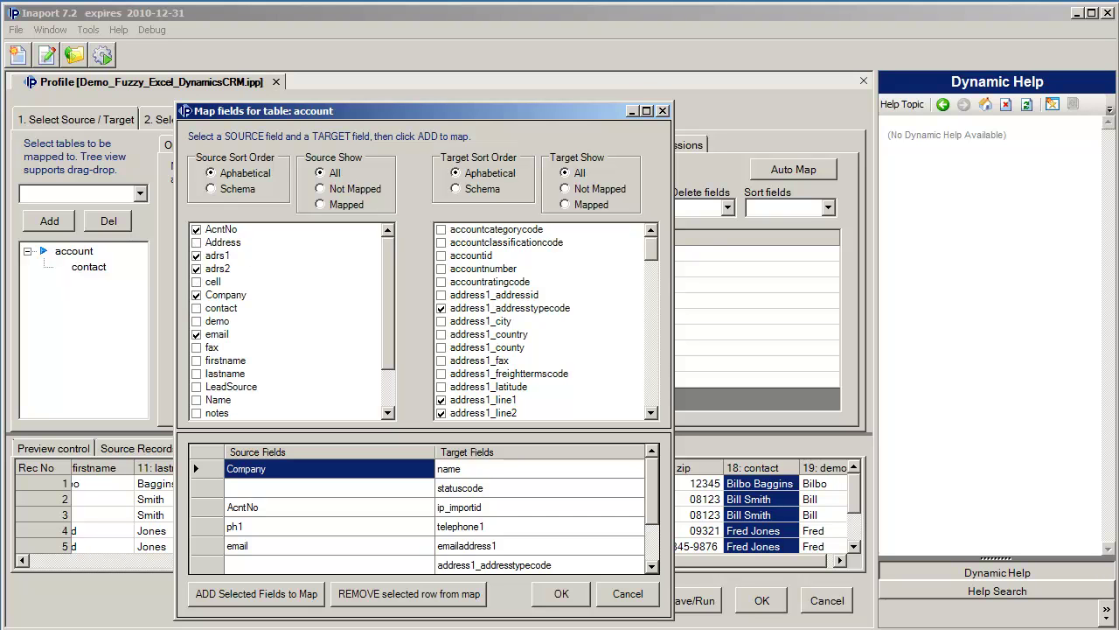
{"action": "left_click", "coordinate": [561, 594]}
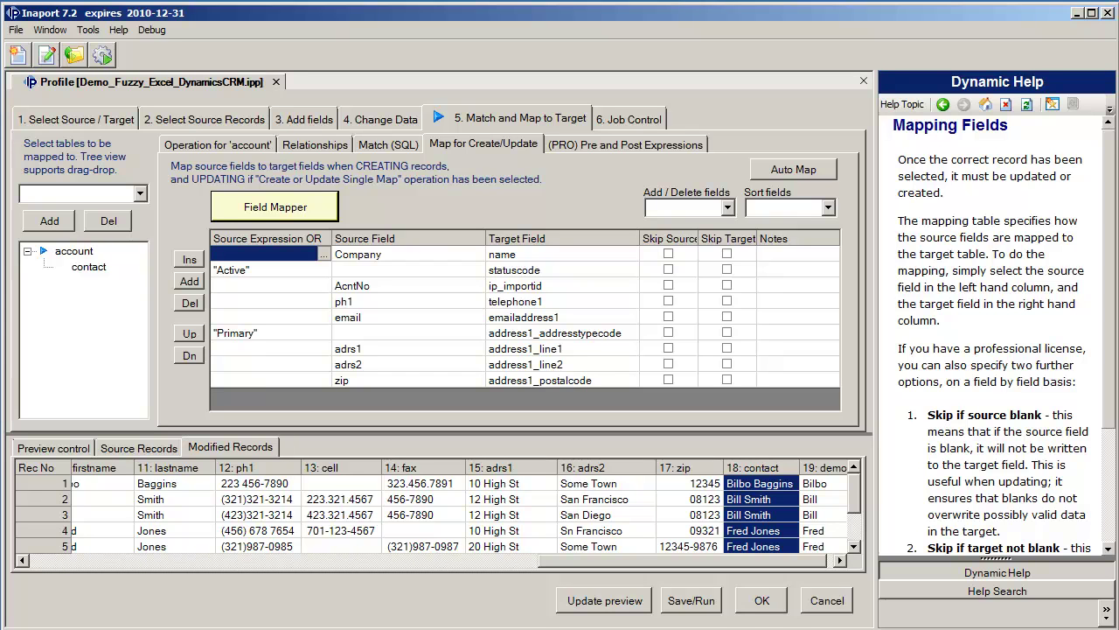
- Inspect the account map's constant source expressions for statuscode and address1_addresstypecode, and the expressions evaluated before and after the table operation
{"action": "left_click", "coordinate": [324, 270]}
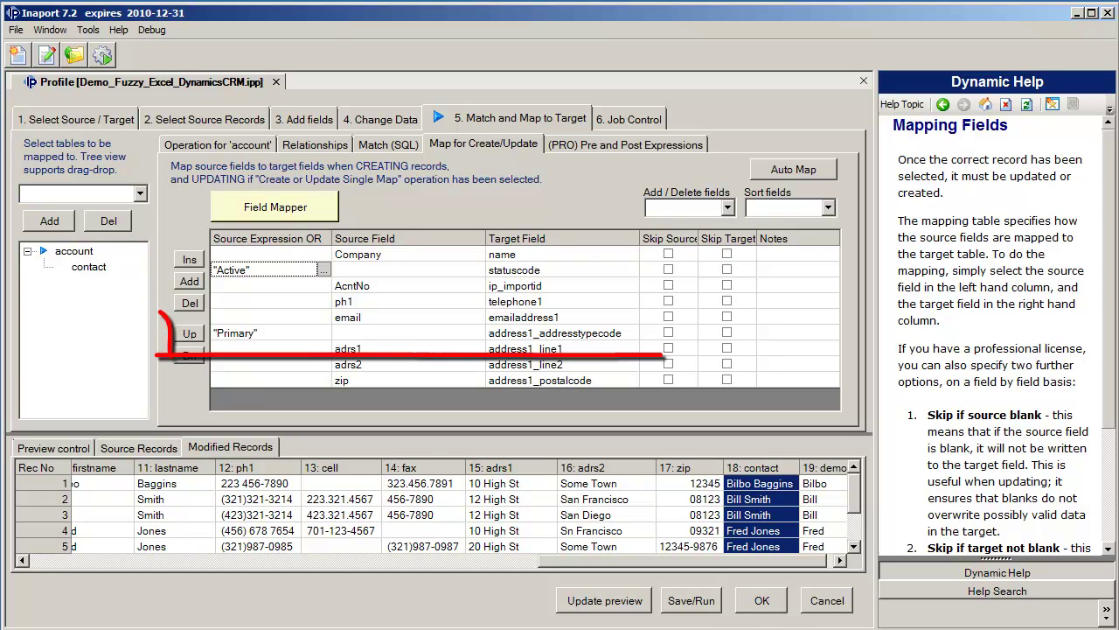
{"action": "left_click", "coordinate": [265, 333]}
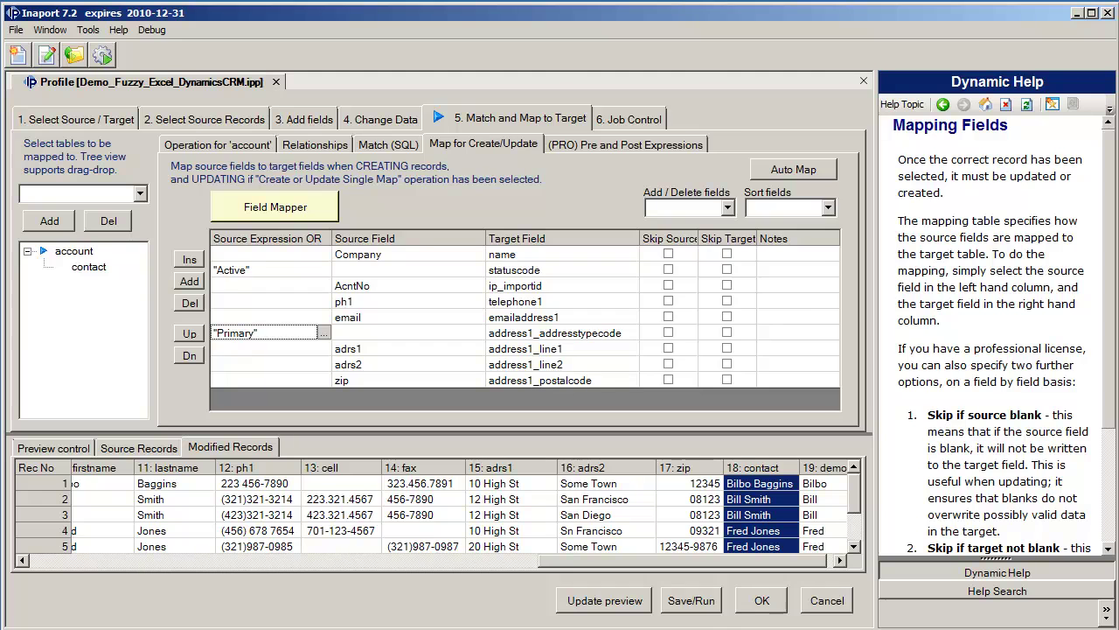
{"action": "left_click", "coordinate": [625, 144]}
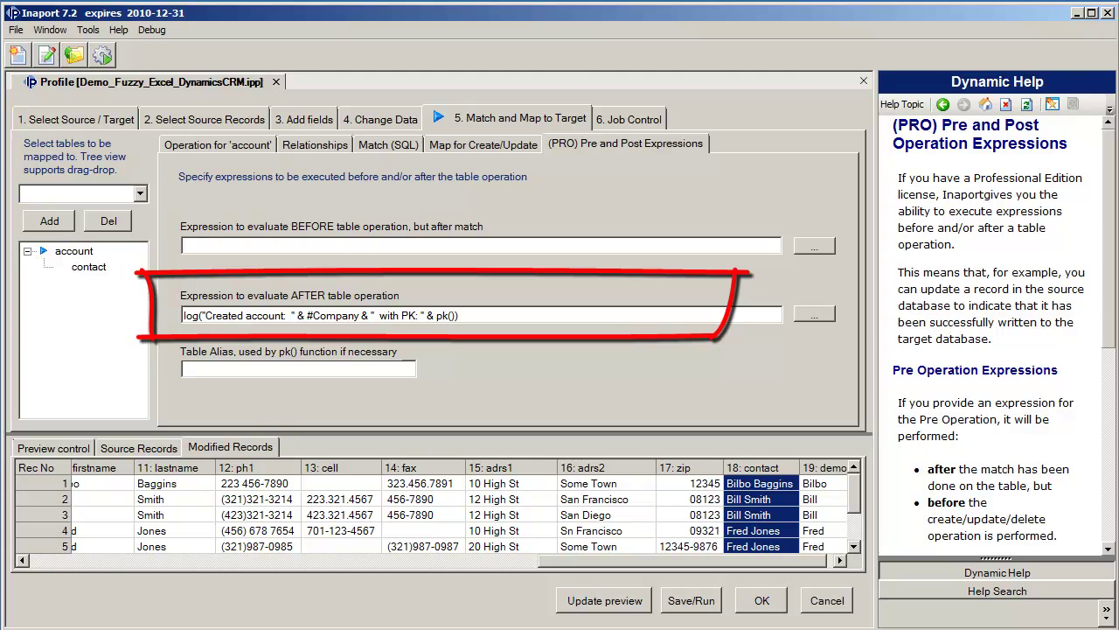
- Review the profile's job control settings: log file, transaction control, job chaining and record logging, including the choices of records to log
{"action": "left_click", "coordinate": [629, 119]}
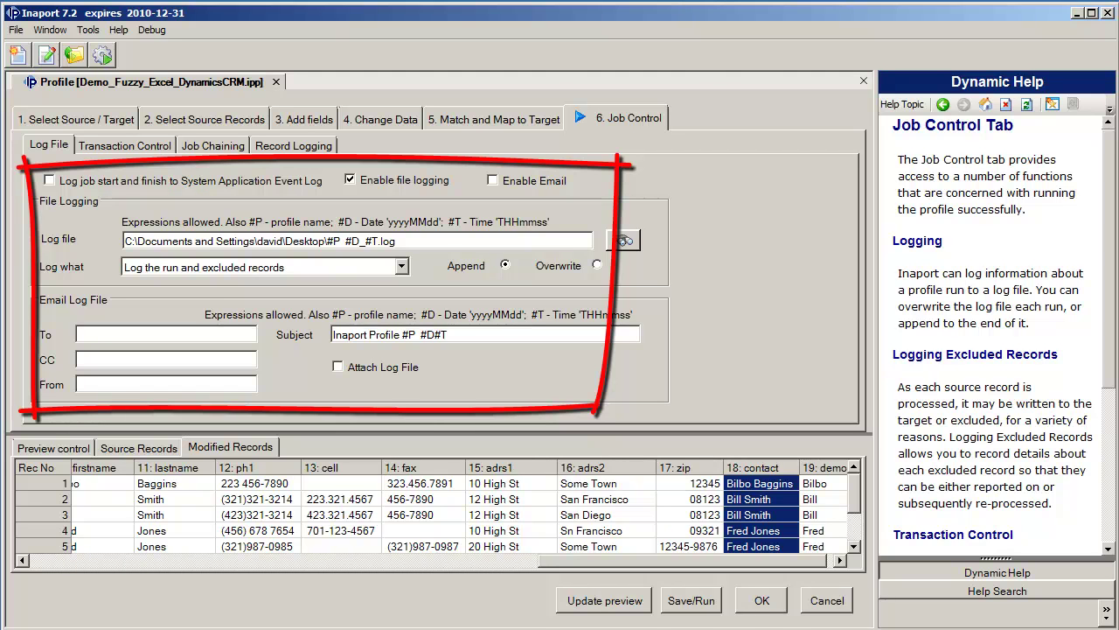
{"action": "left_click", "coordinate": [125, 146]}
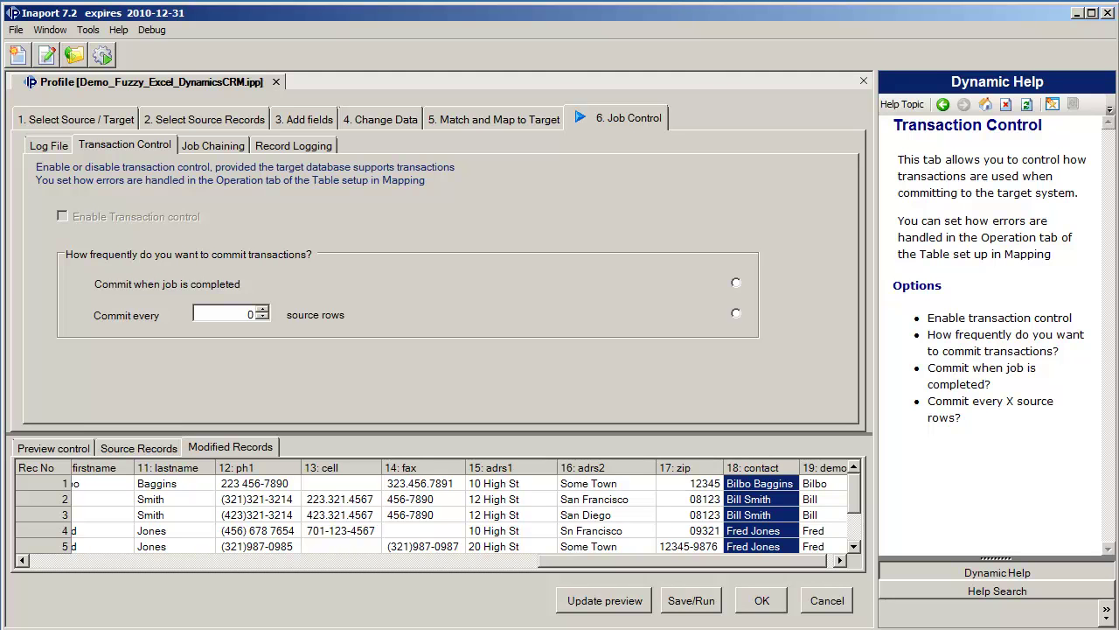
{"action": "left_click", "coordinate": [213, 145]}
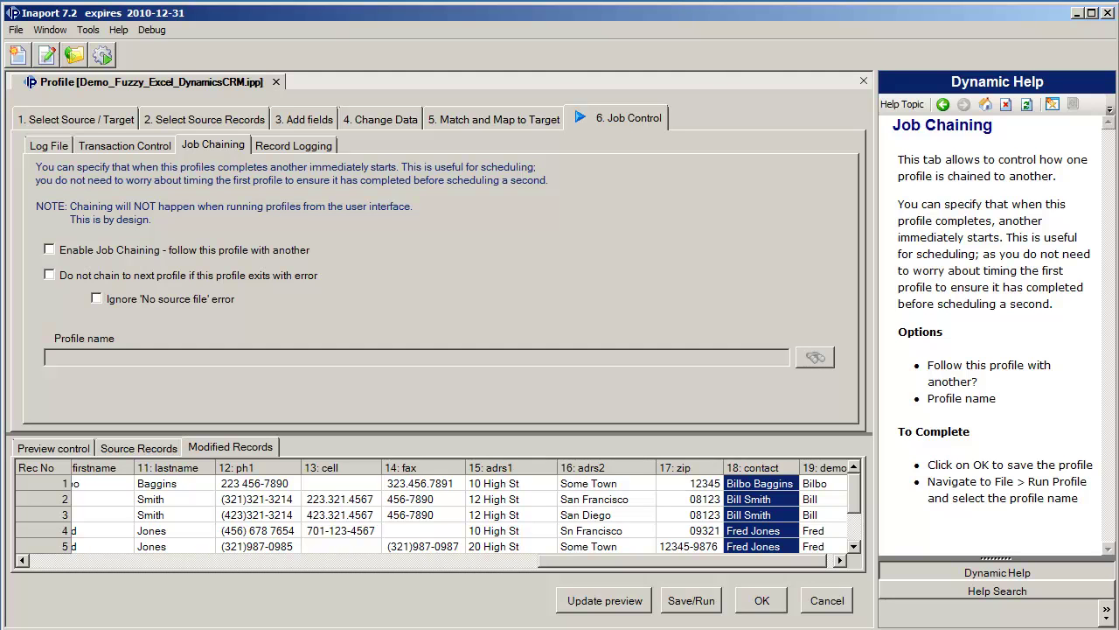
{"action": "left_click", "coordinate": [294, 146]}
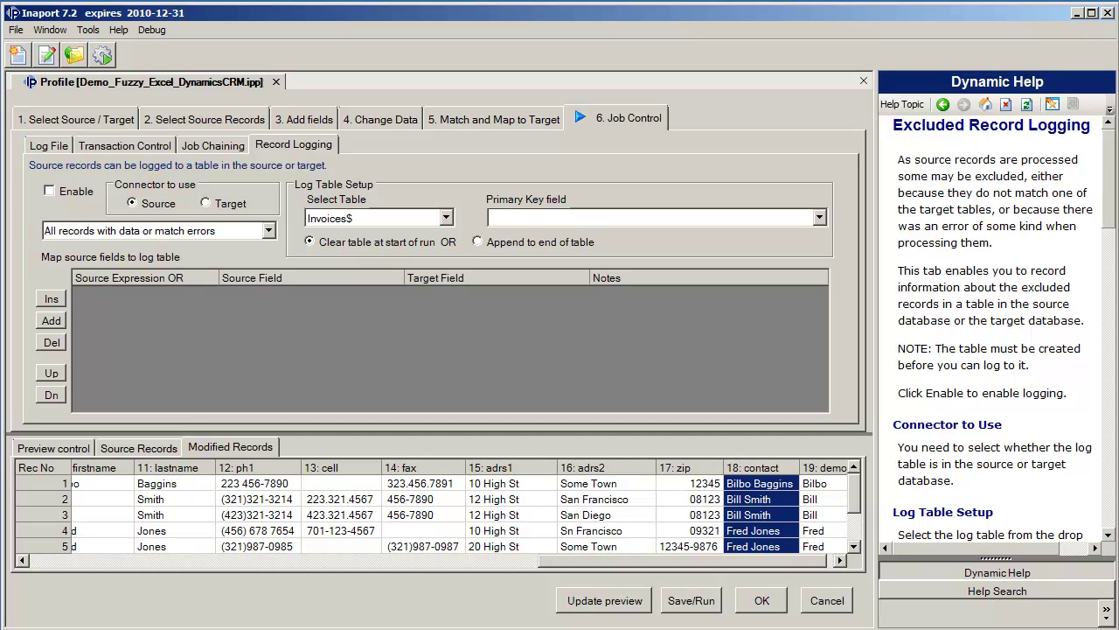
{"action": "left_click", "coordinate": [268, 230]}
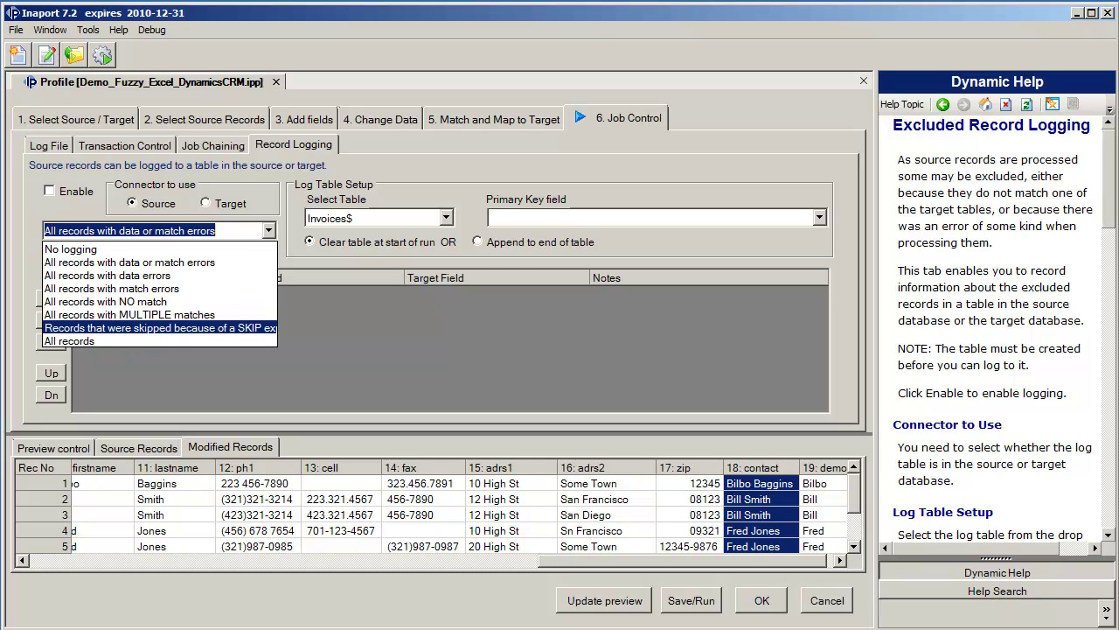
{"action": "key", "text": "Escape"}
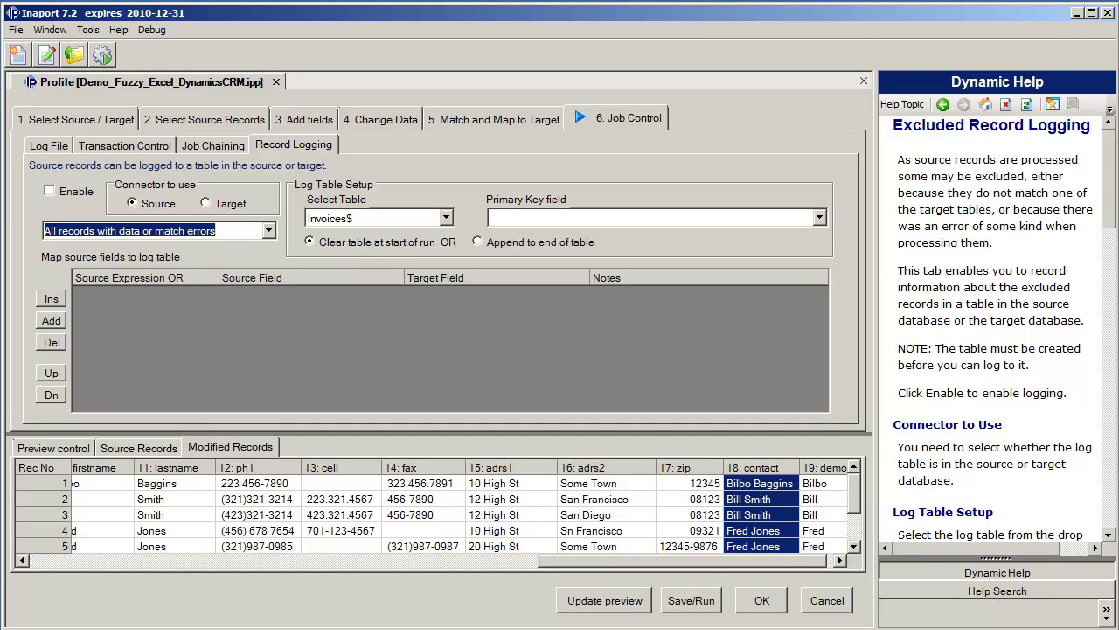
- Save the profile, run the import from Excel into Dynamics CRM, and close the run status window
{"action": "left_click", "coordinate": [691, 600]}
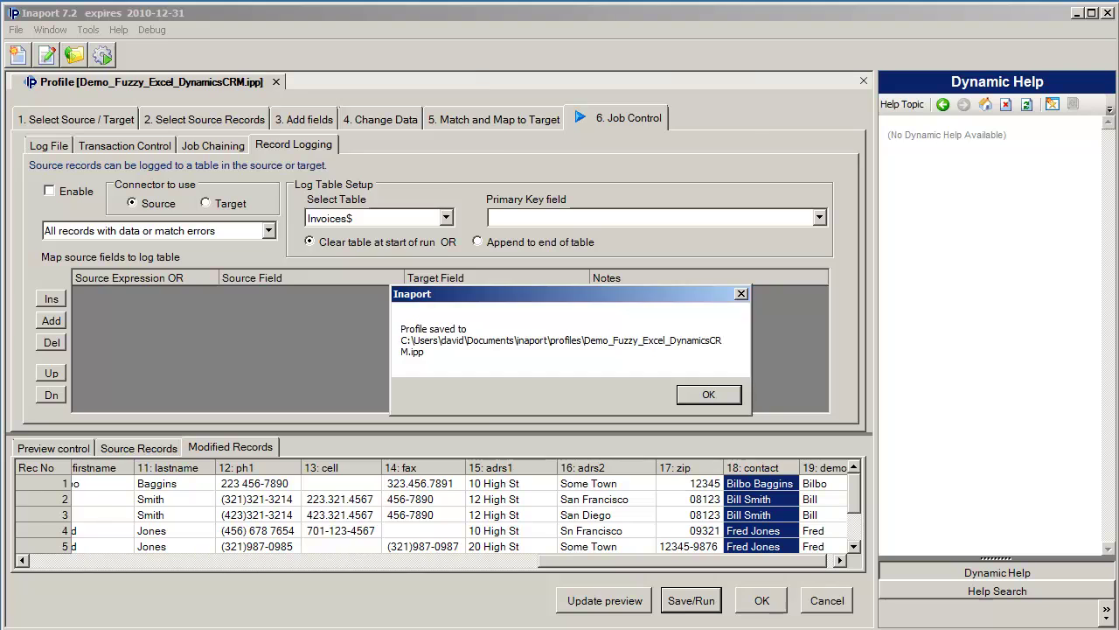
{"action": "key", "text": "Return"}
{"action": "left_click_drag", "start_coordinate": [236, 6], "coordinate": [340, 29]}
{"action": "left_click", "coordinate": [135, 530]}
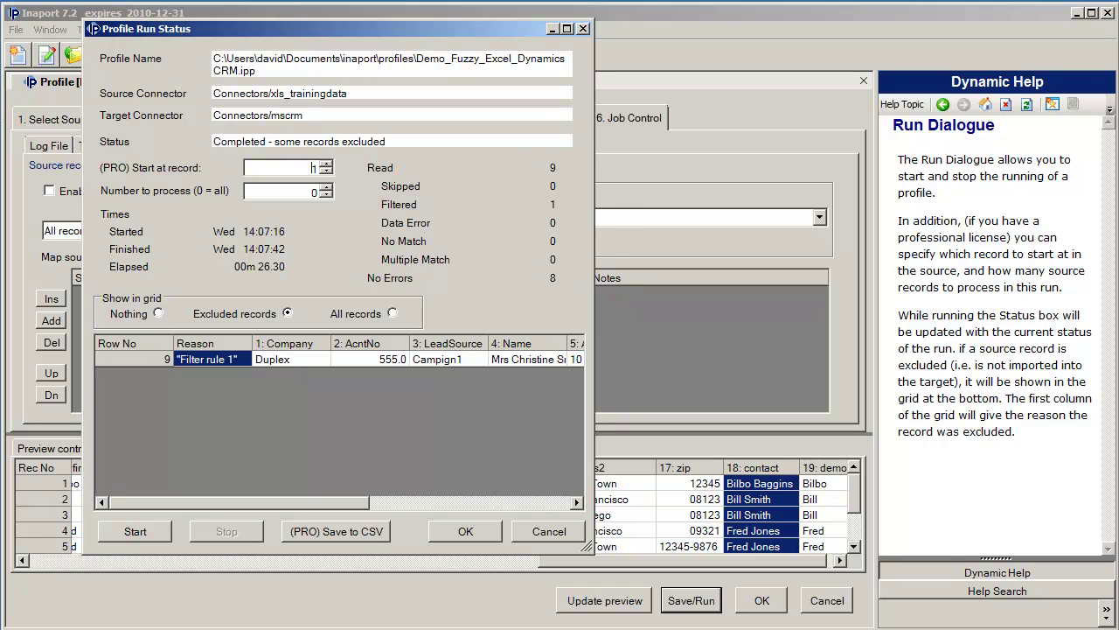
{"action": "key", "text": "Escape"}
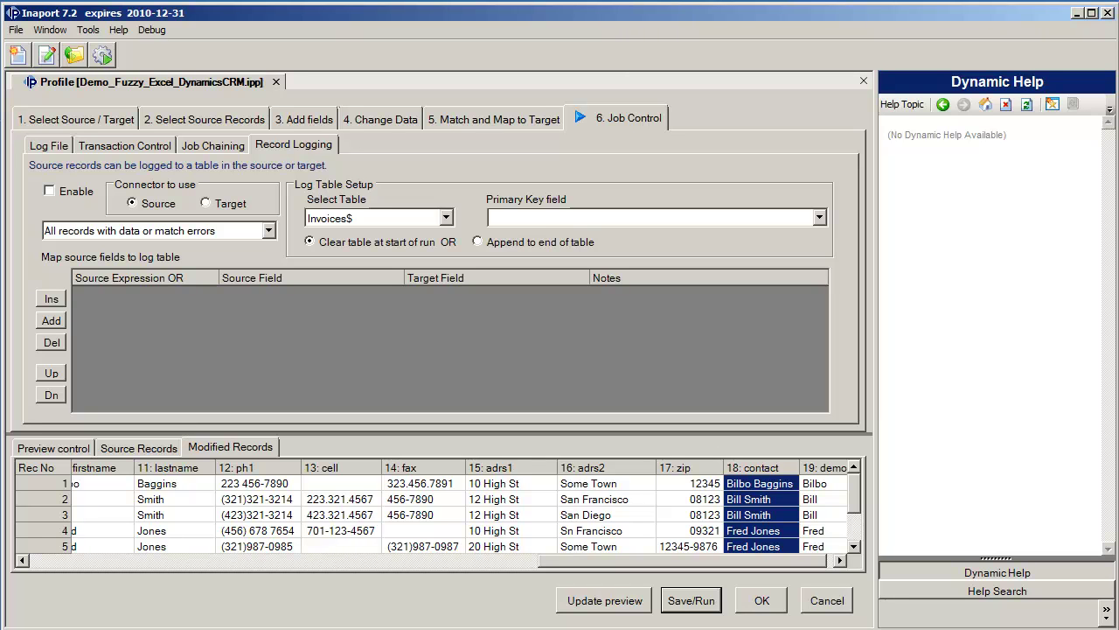
- Switch to the run log in Notepad, examine the created accounts, excluded records and table statistics, and close the log
{"action": "key", "text": "alt+Tab"}
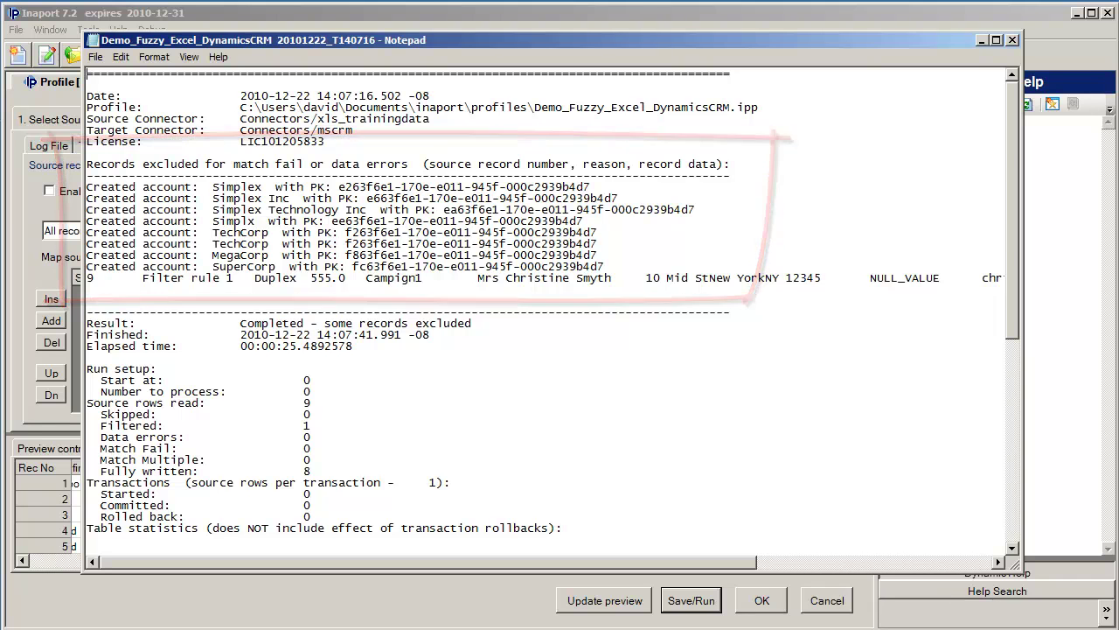
{"action": "left_click_drag", "start_coordinate": [1012, 210], "coordinate": [1013, 329]}
{"action": "scroll", "coordinate": [551, 306], "scroll_direction": "down", "scroll_amount": 4}
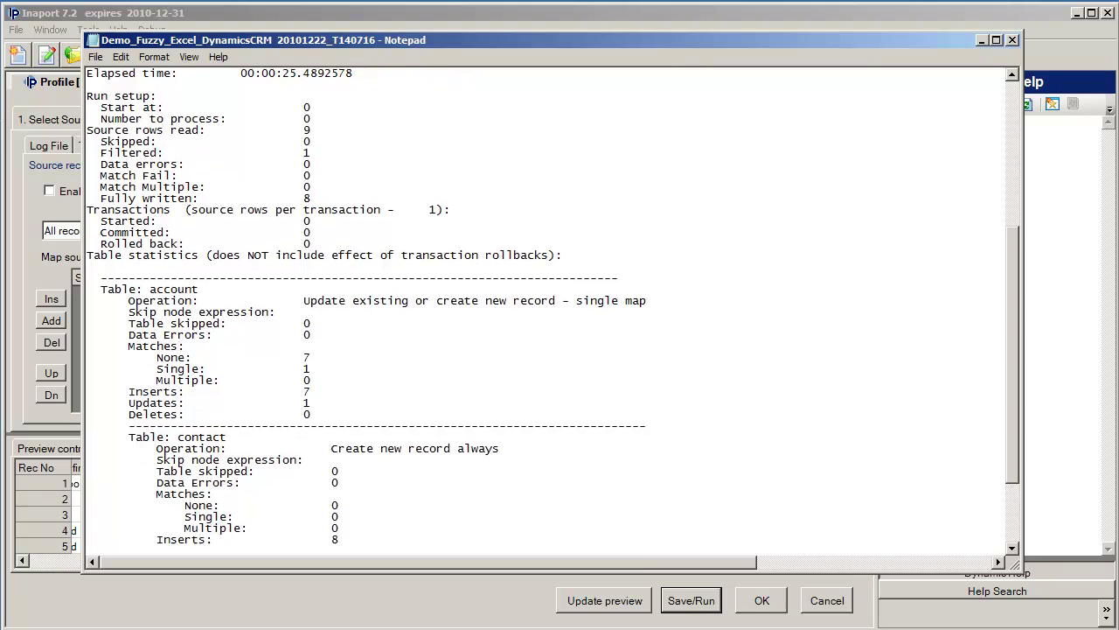
{"action": "left_click_drag", "start_coordinate": [1012, 397], "coordinate": [1013, 399]}
{"action": "key", "text": "alt+F4"}
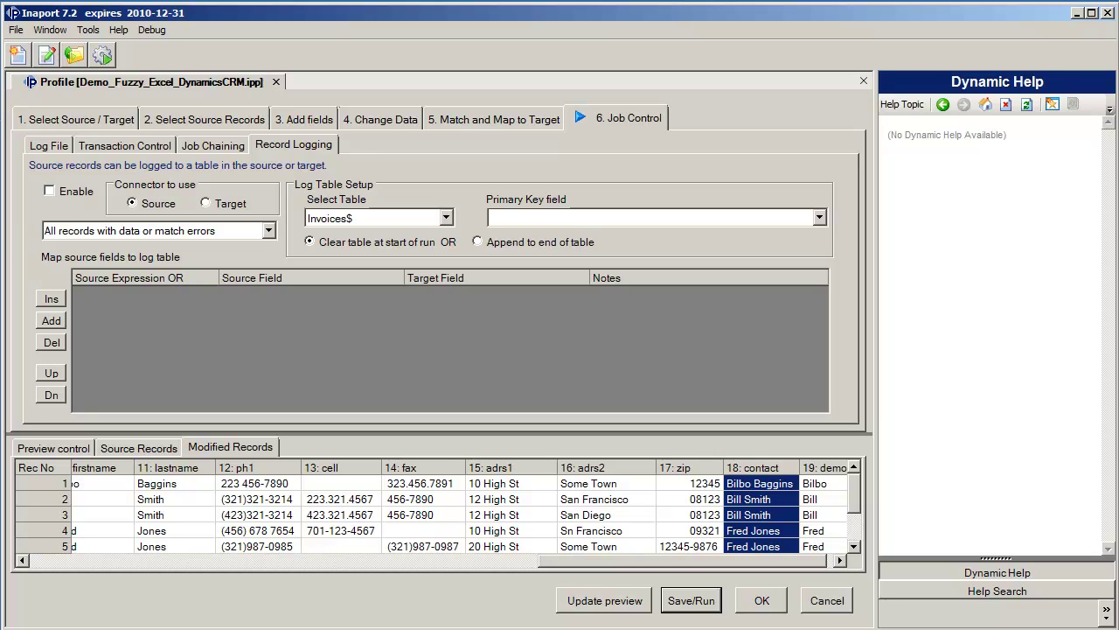
- Preview the profile's printed documentation at 125% zoom in a widened window and read down to its filters and added fields
{"action": "left_click", "coordinate": [15, 30]}
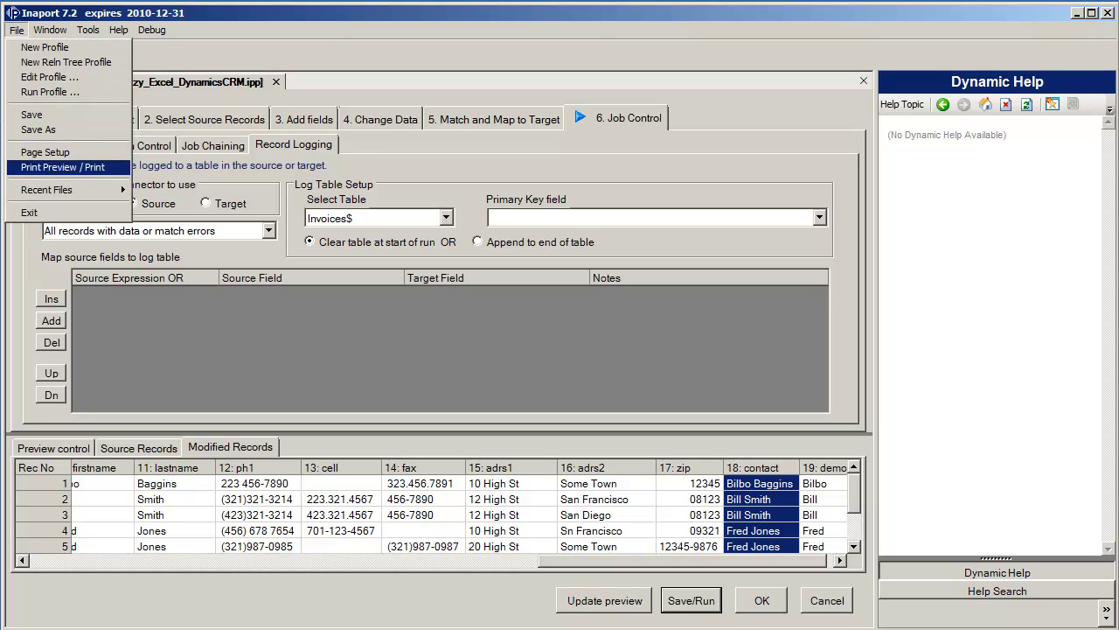
{"action": "left_click", "coordinate": [62, 167]}
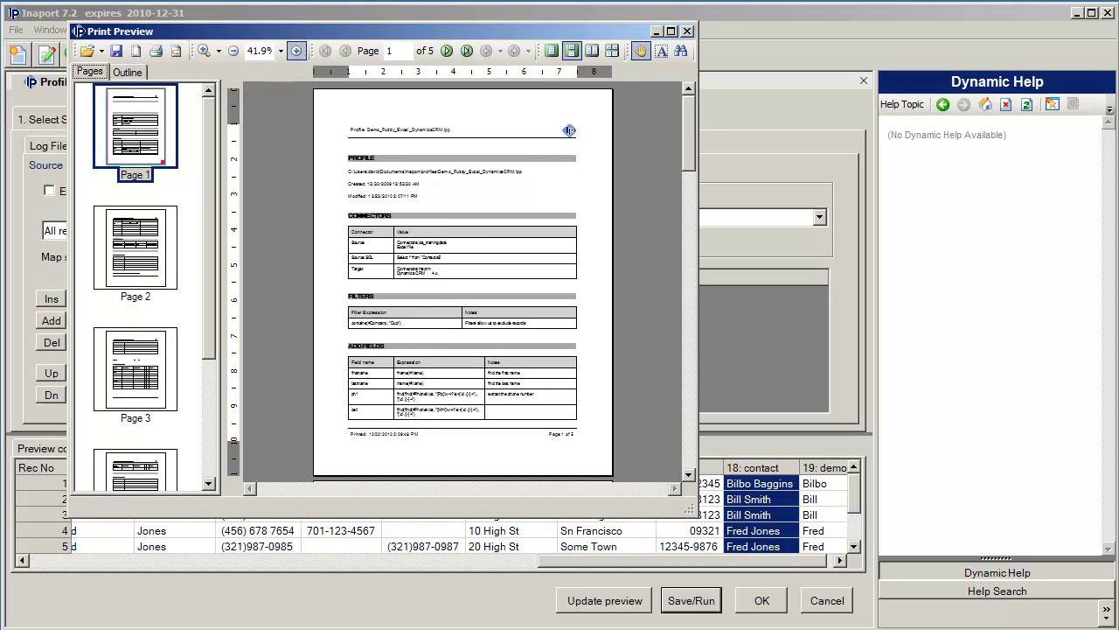
{"action": "left_click", "coordinate": [296, 51]}
{"action": "left_click", "coordinate": [297, 50]}
{"action": "left_click", "coordinate": [296, 51]}
{"action": "left_click", "coordinate": [296, 51]}
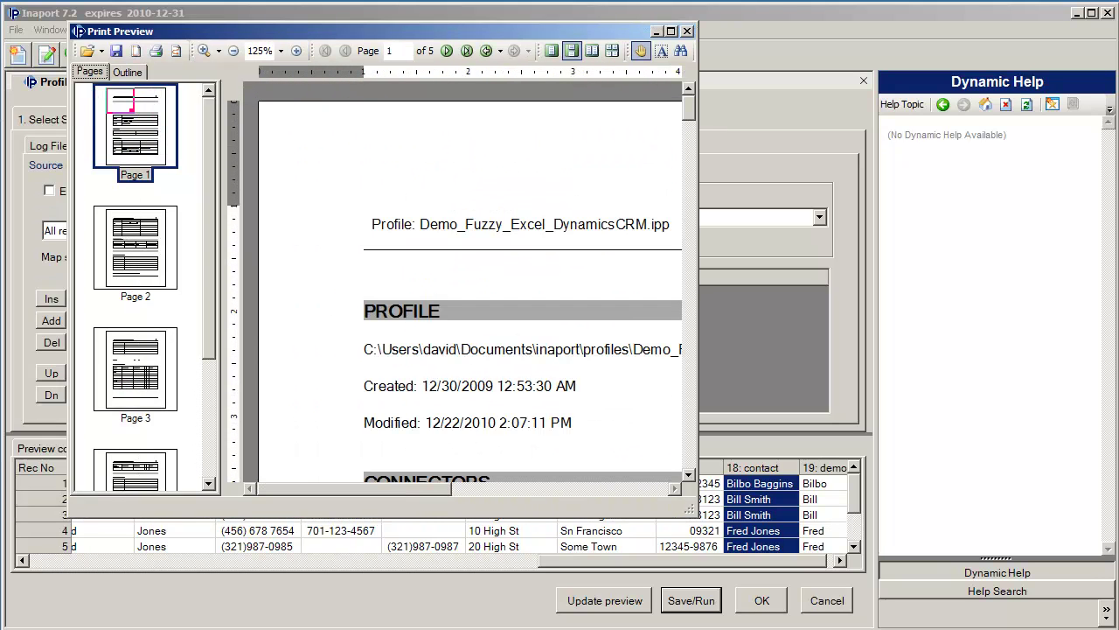
{"action": "left_click_drag", "start_coordinate": [698, 280], "coordinate": [980, 280]}
{"action": "scroll", "coordinate": [612, 281], "scroll_direction": "down", "scroll_amount": 8}
{"action": "scroll", "coordinate": [612, 281], "scroll_direction": "down", "scroll_amount": 5}
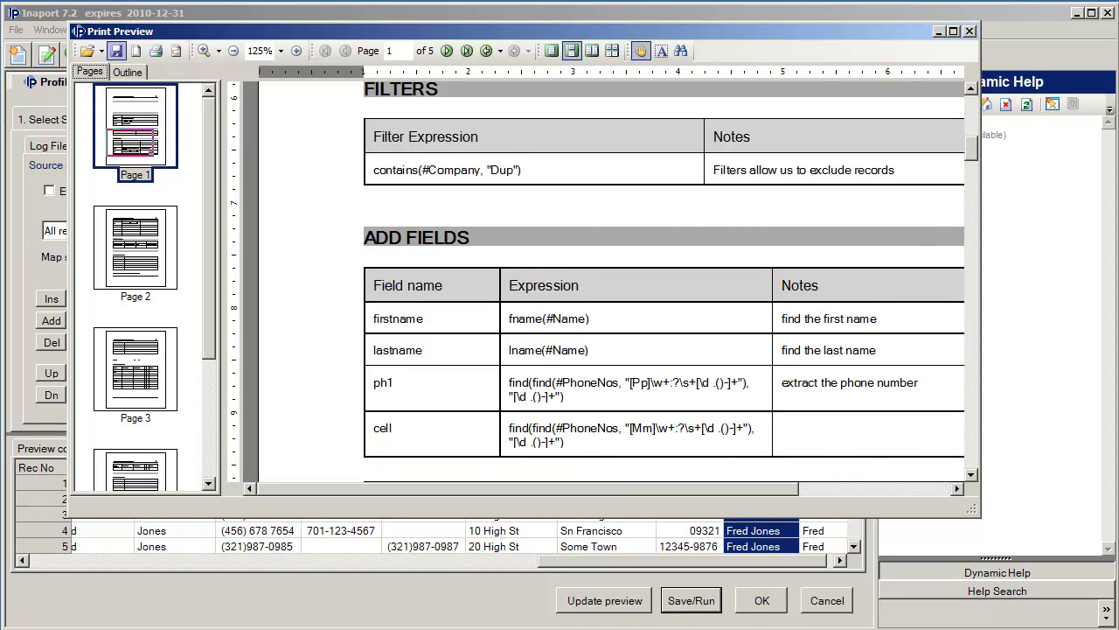
- Check the file type offered for saving the profile documentation, leave without saving, and close the print preview
{"action": "left_click", "coordinate": [117, 51]}
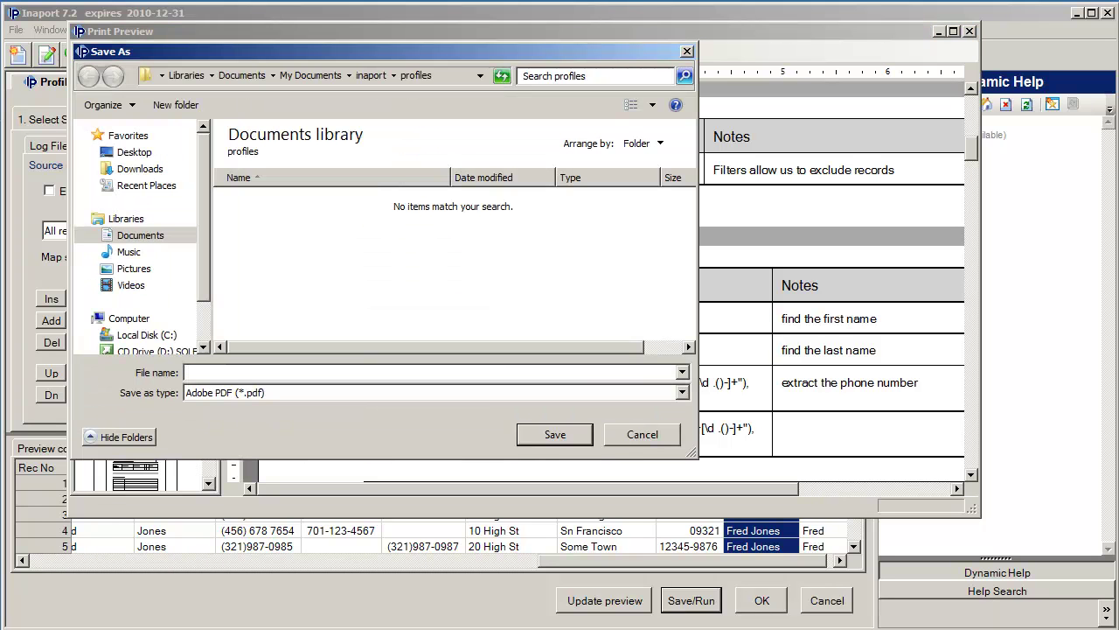
{"action": "left_click", "coordinate": [682, 393]}
{"action": "left_click", "coordinate": [682, 393]}
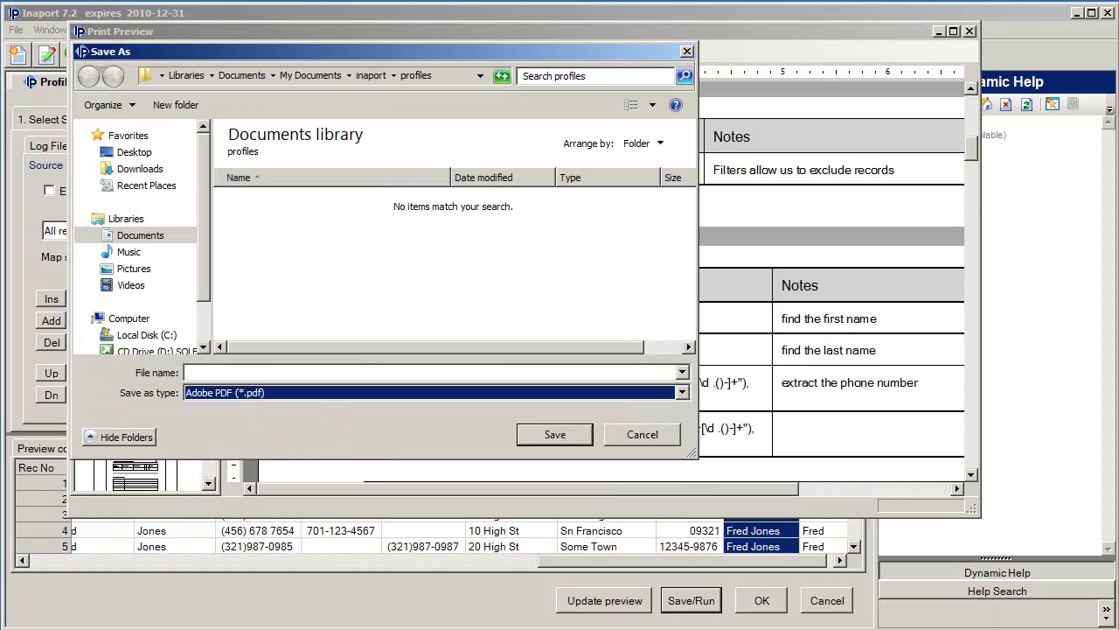
{"action": "left_click", "coordinate": [643, 435]}
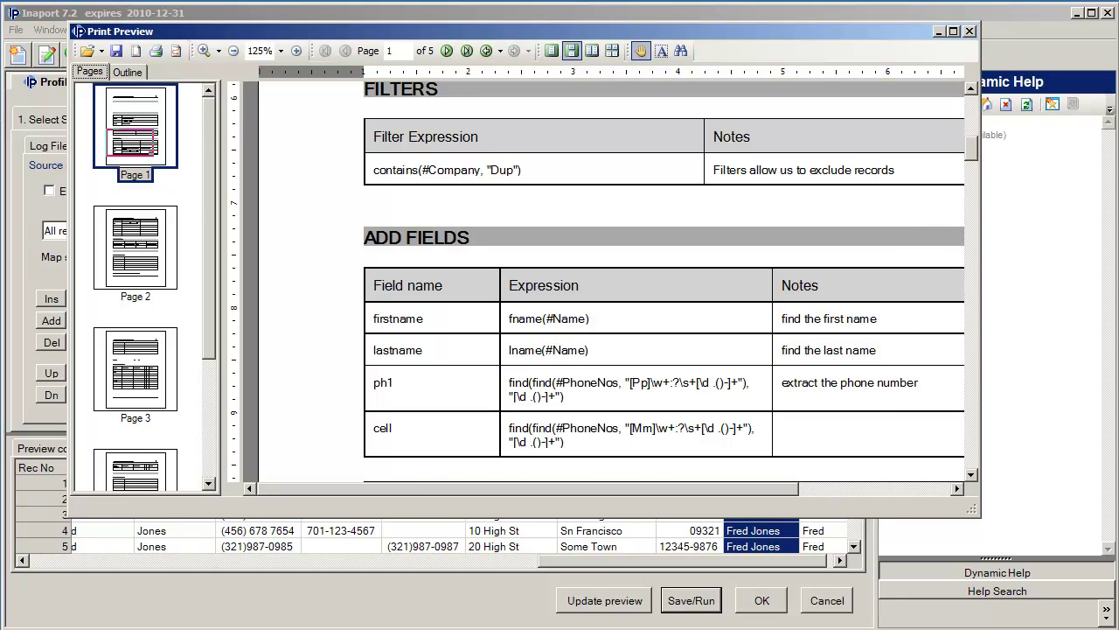
{"action": "left_click", "coordinate": [968, 31]}
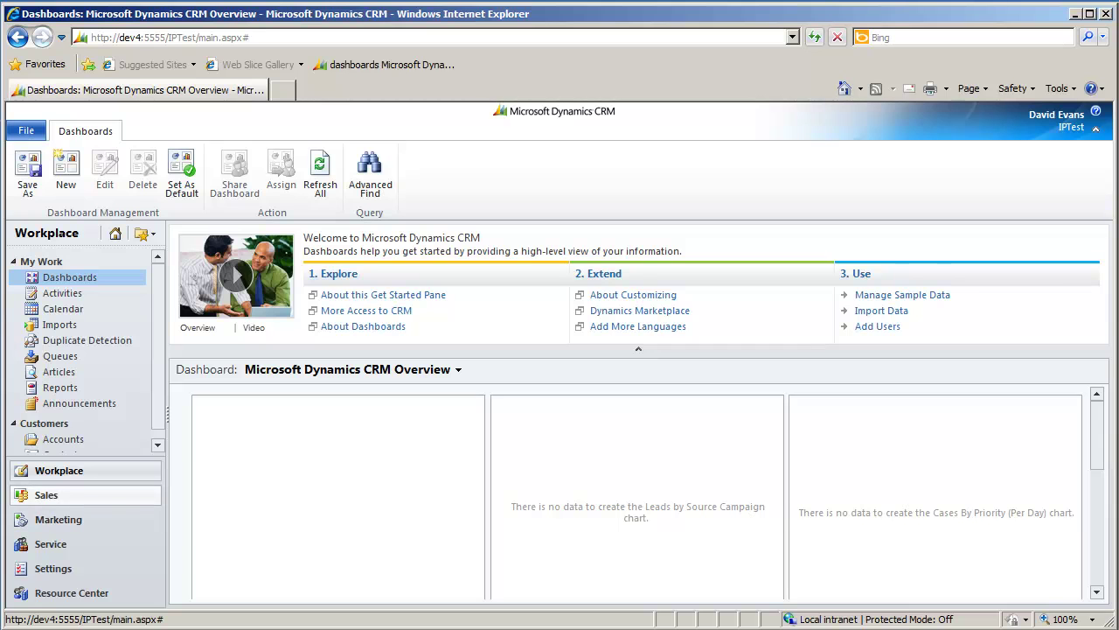
- Open the accounts list in the Sales area of Microsoft Dynamics CRM to check the imported accounts
{"action": "left_click", "coordinate": [48, 497]}
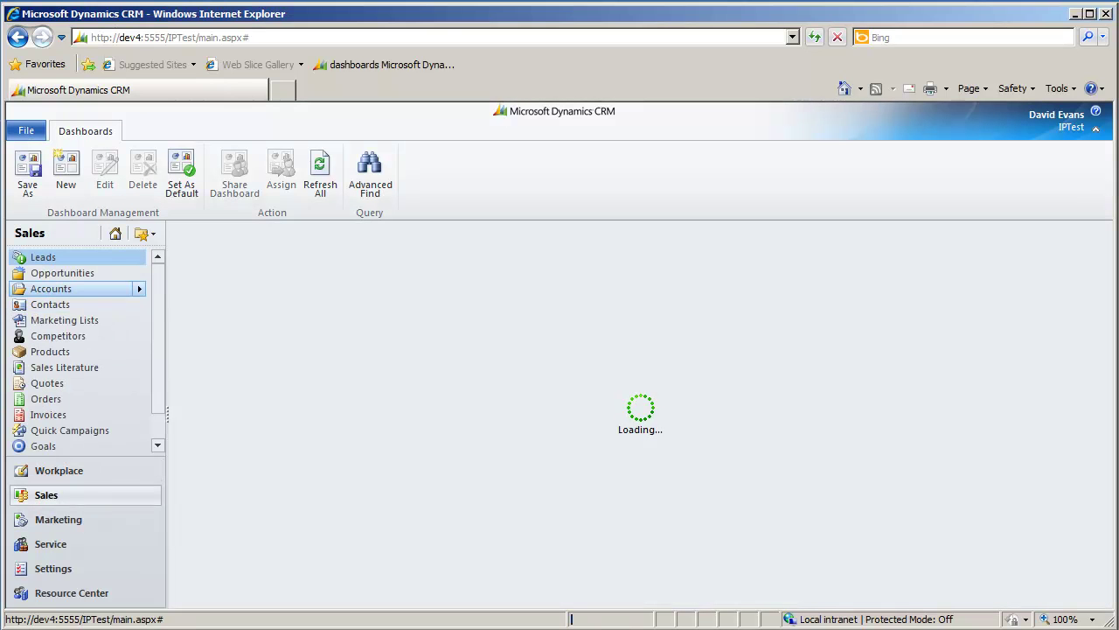
{"action": "left_click", "coordinate": [50, 288]}
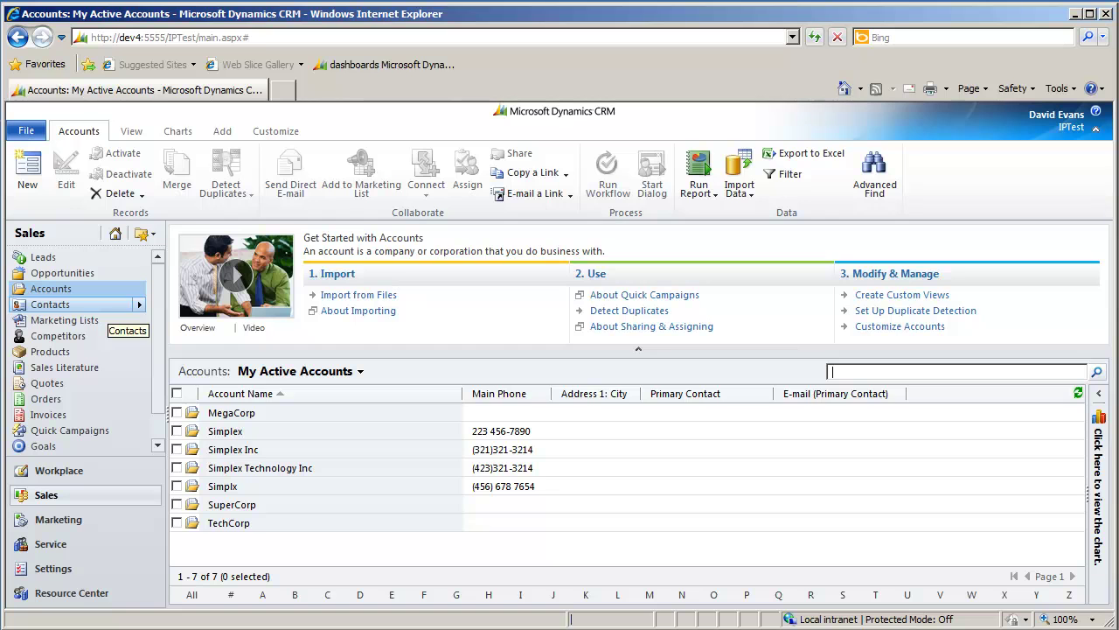